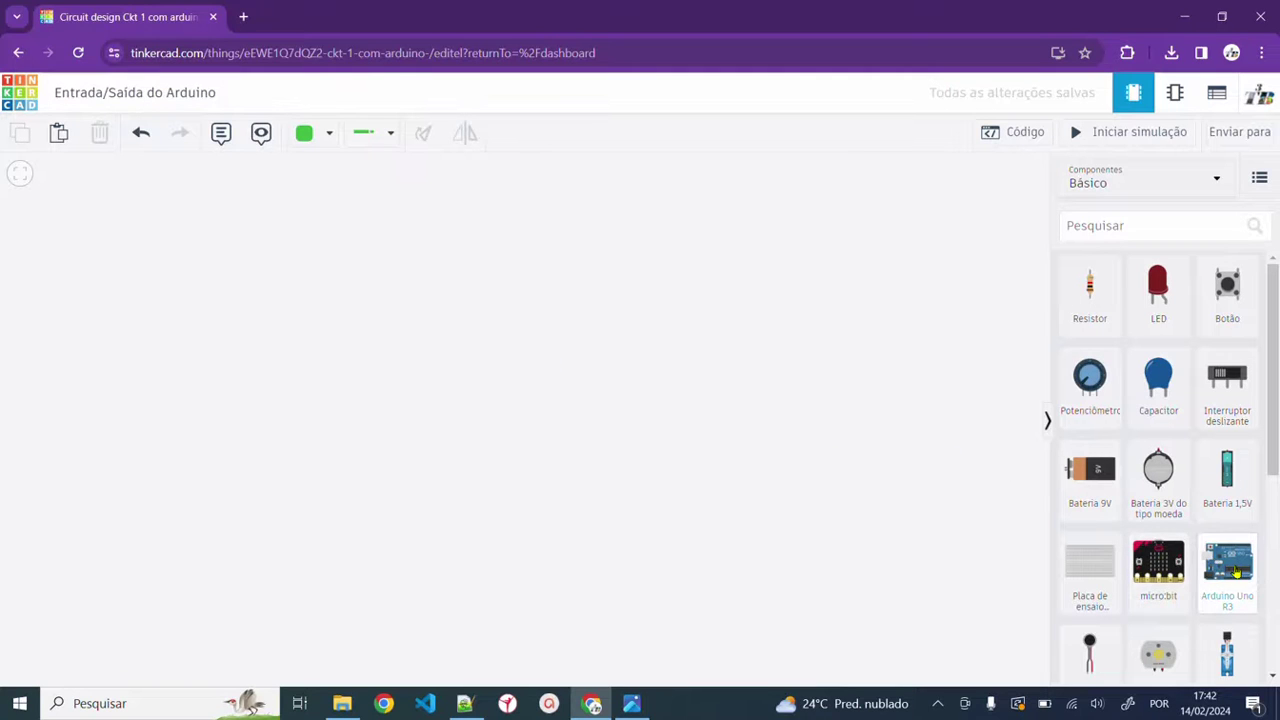
Step: Place an Arduino Uno R3 on the workplane, with a red LED and a resistor stacked above its digital pins
{"action": "left_click_drag", "start_coordinate": [1230, 570], "coordinate": [468, 459]}
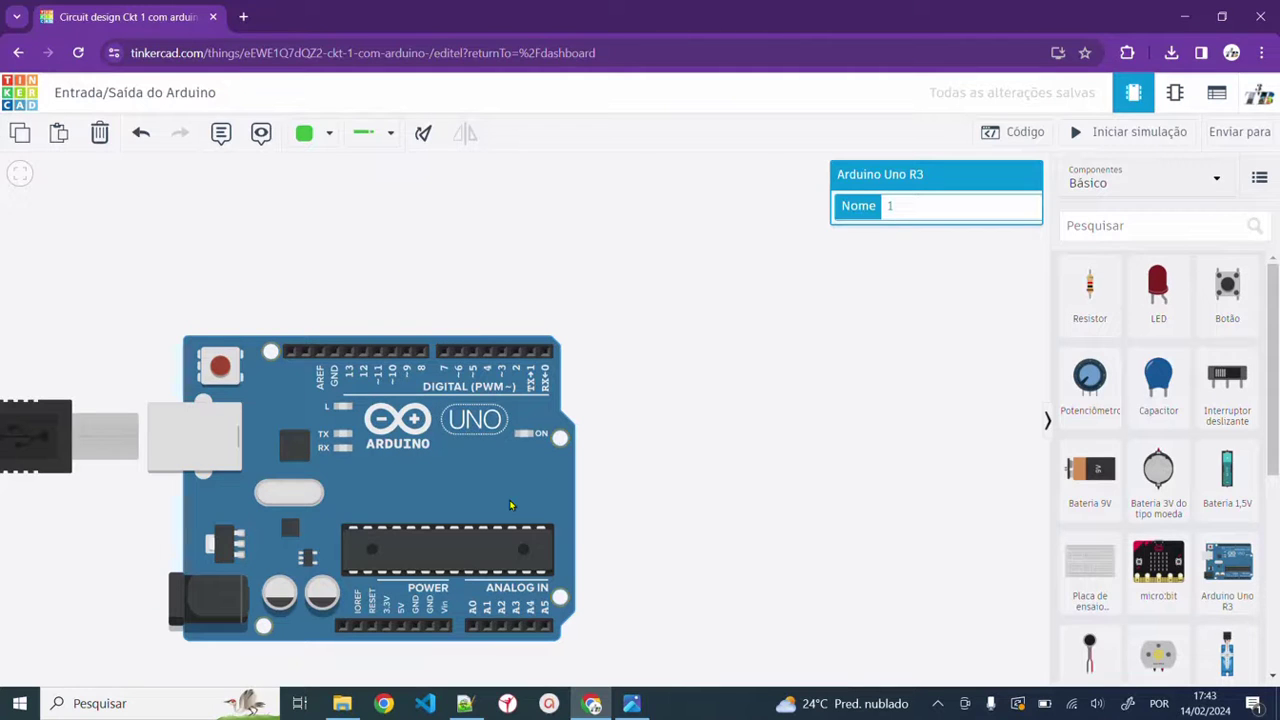
{"action": "left_click", "coordinate": [651, 258]}
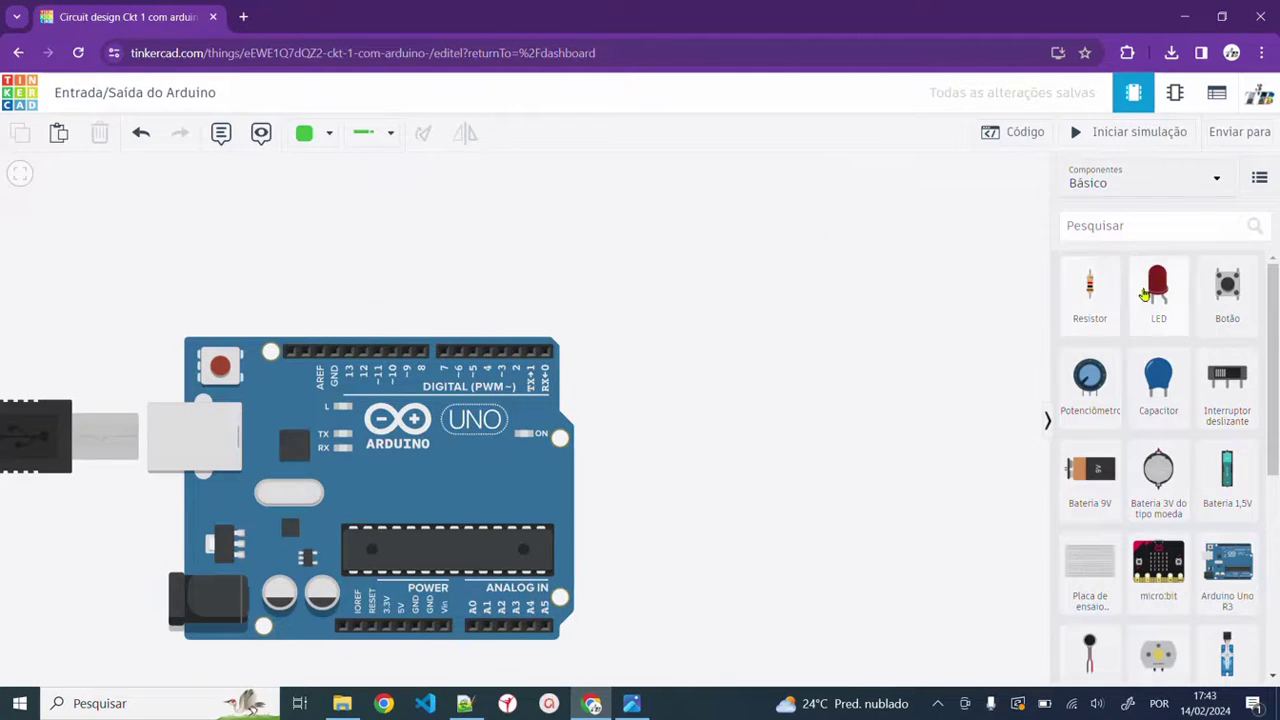
{"action": "left_click_drag", "start_coordinate": [1146, 293], "coordinate": [381, 233]}
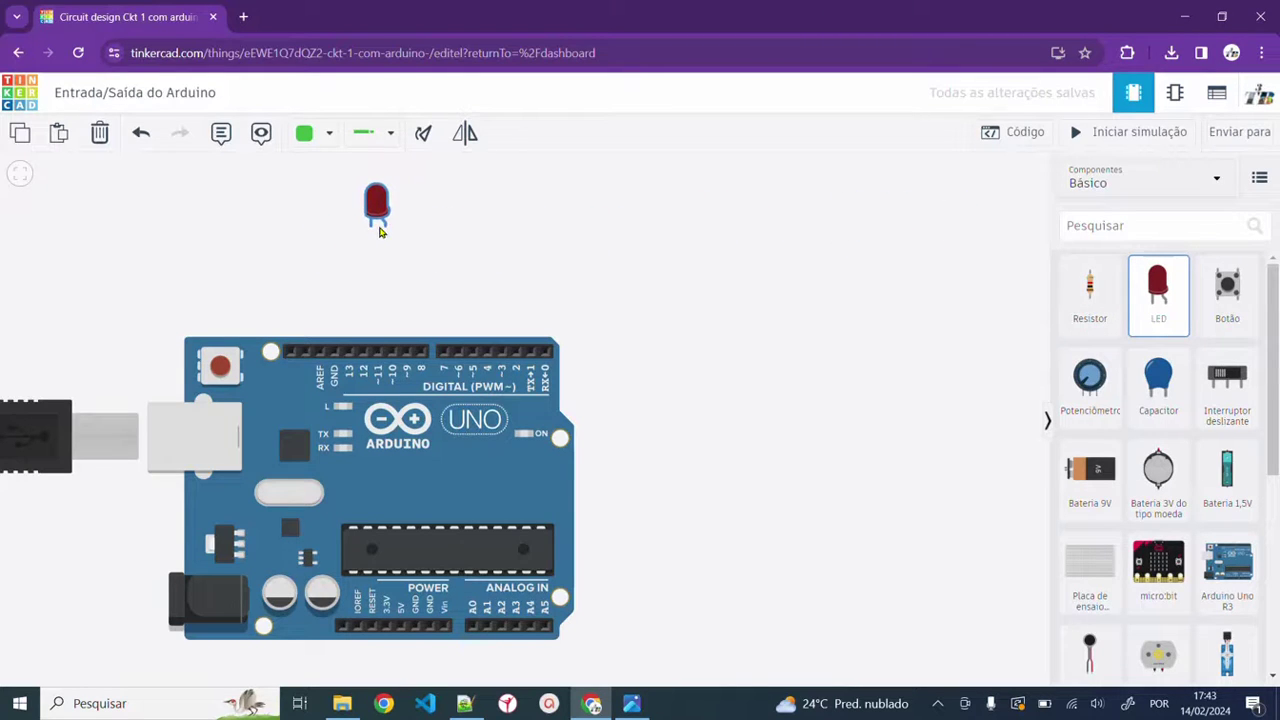
{"action": "left_click", "coordinate": [866, 388]}
{"action": "left_click_drag", "start_coordinate": [1090, 292], "coordinate": [384, 283]}
{"action": "left_click", "coordinate": [443, 266]}
Step: Wire Arduino pin 10 to the resistor's Terminal 1 and its Terminal 2 to the LED's anode with green wires
{"action": "left_click", "coordinate": [386, 338]}
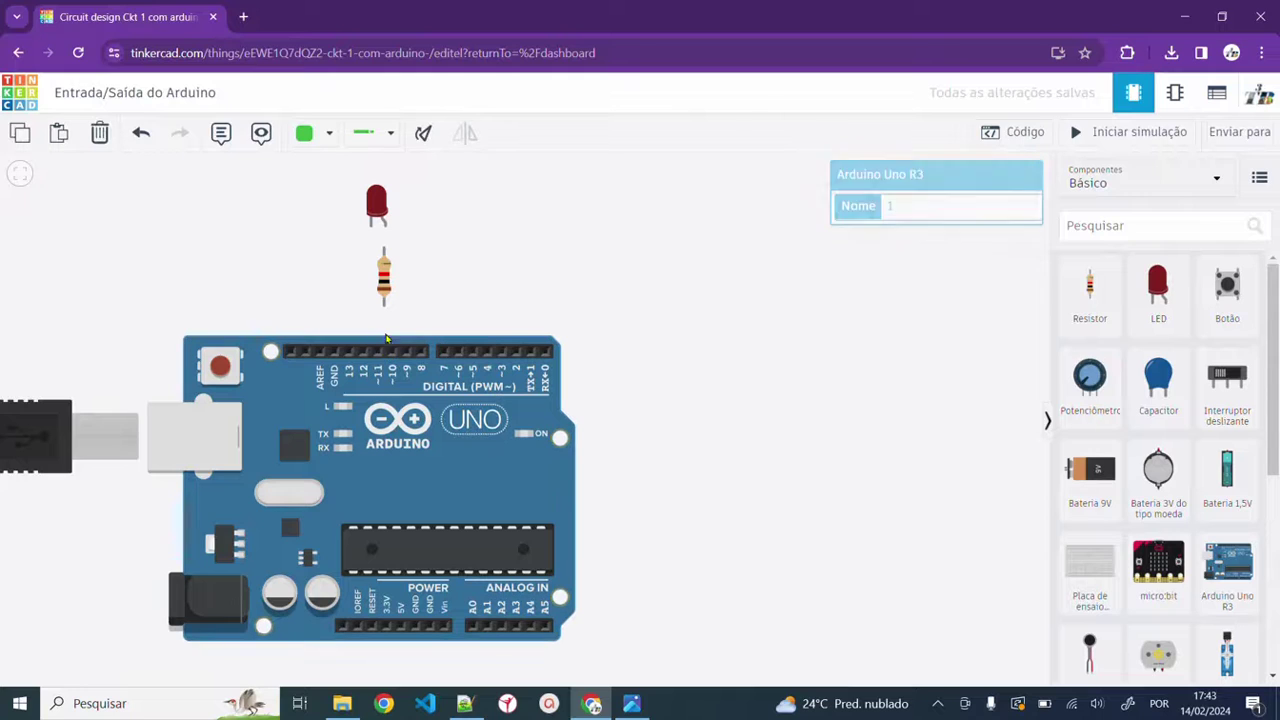
{"action": "left_click", "coordinate": [390, 350]}
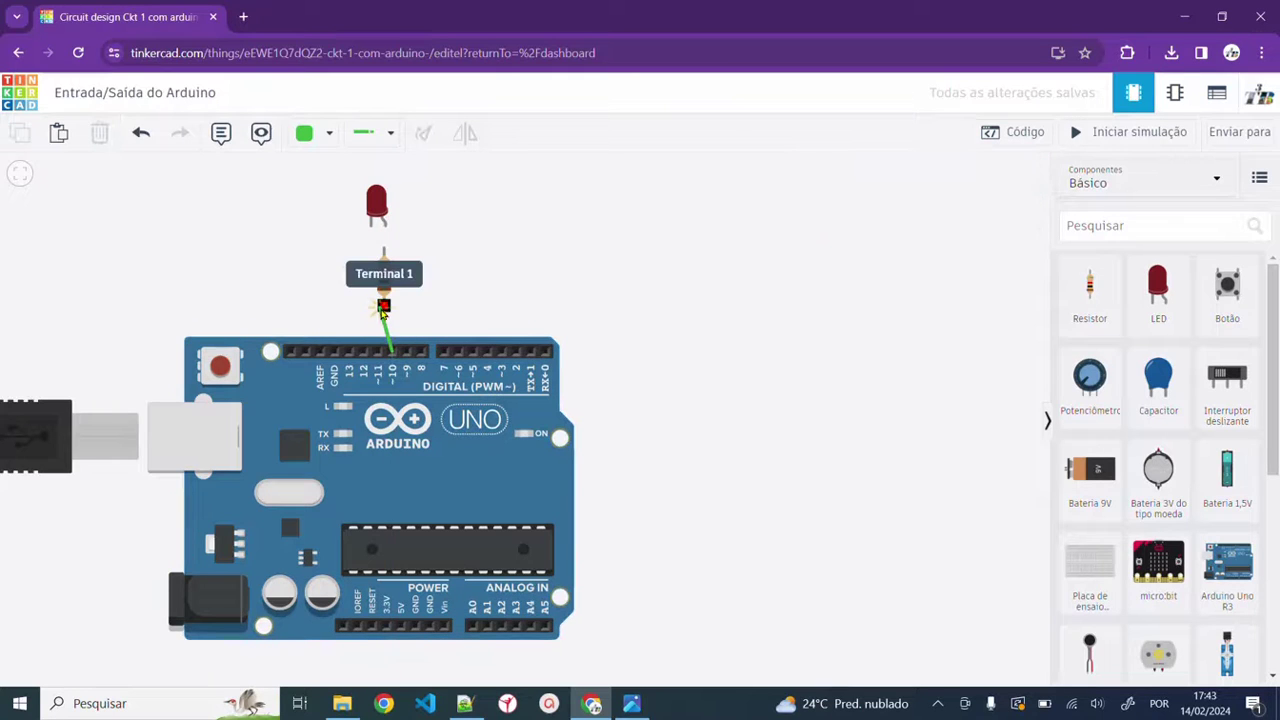
{"action": "left_click", "coordinate": [383, 308]}
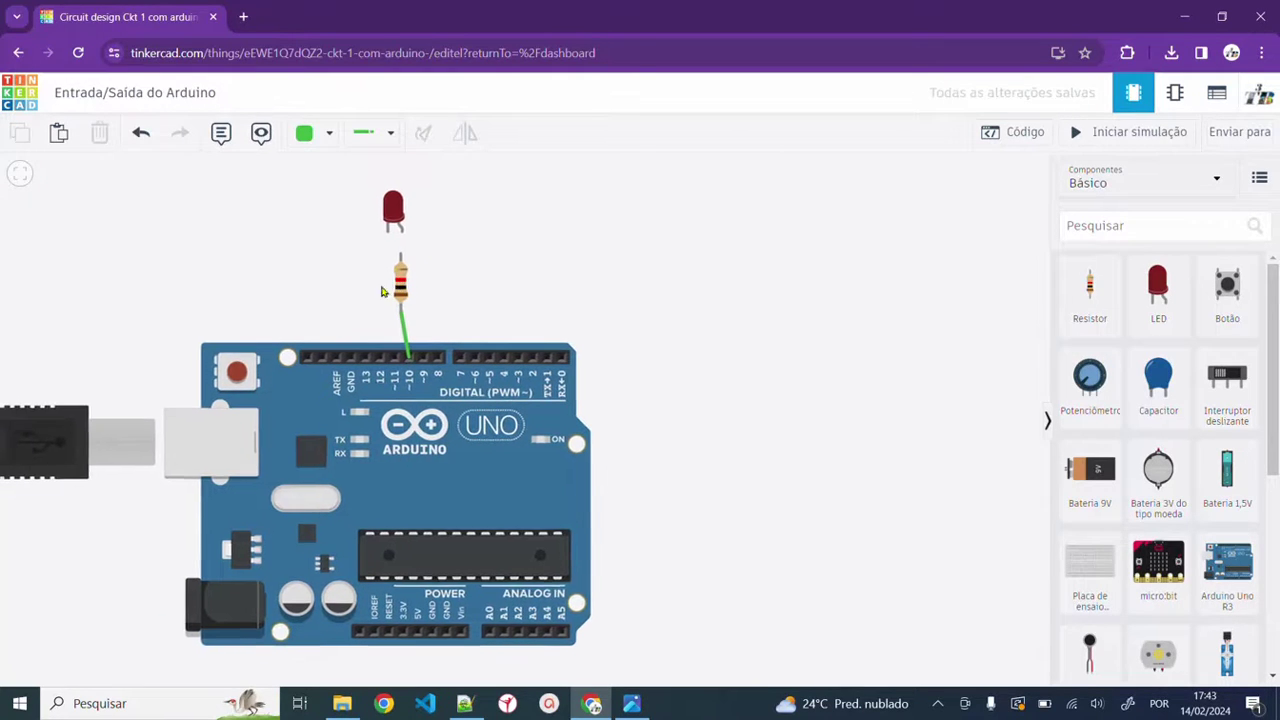
{"action": "left_click", "coordinate": [395, 295]}
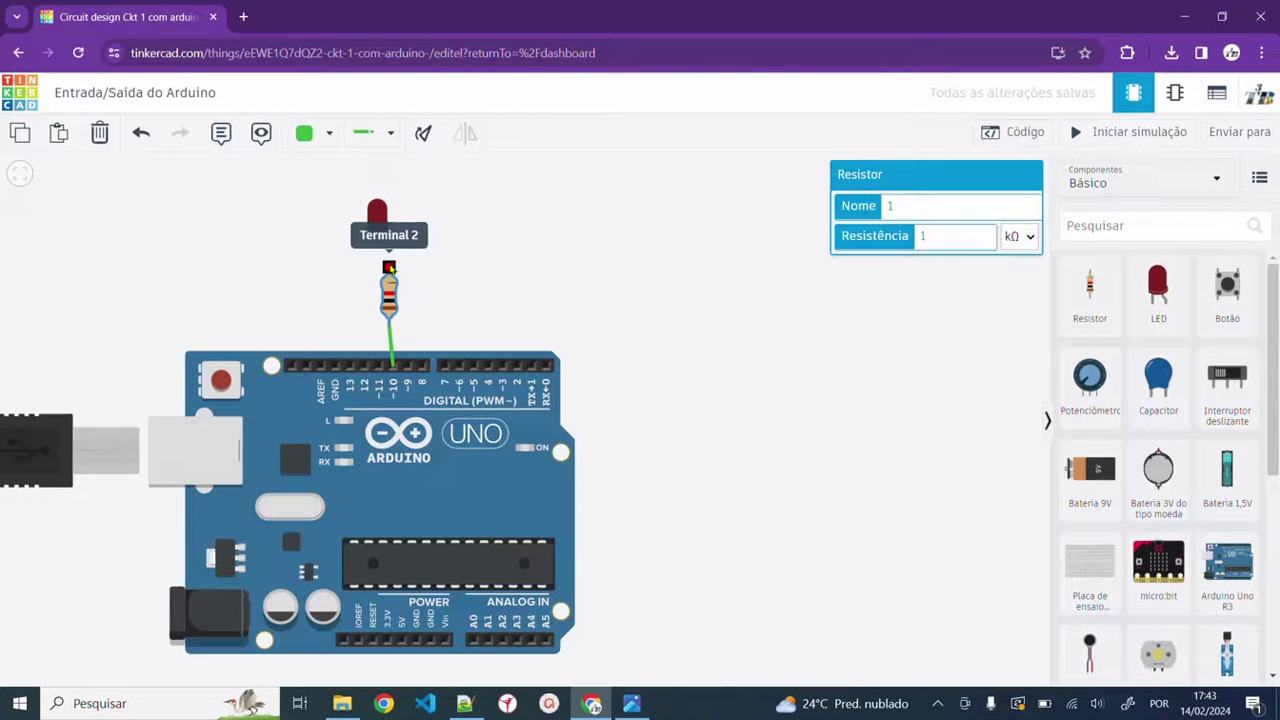
{"action": "left_click", "coordinate": [393, 268]}
{"action": "left_click", "coordinate": [386, 241]}
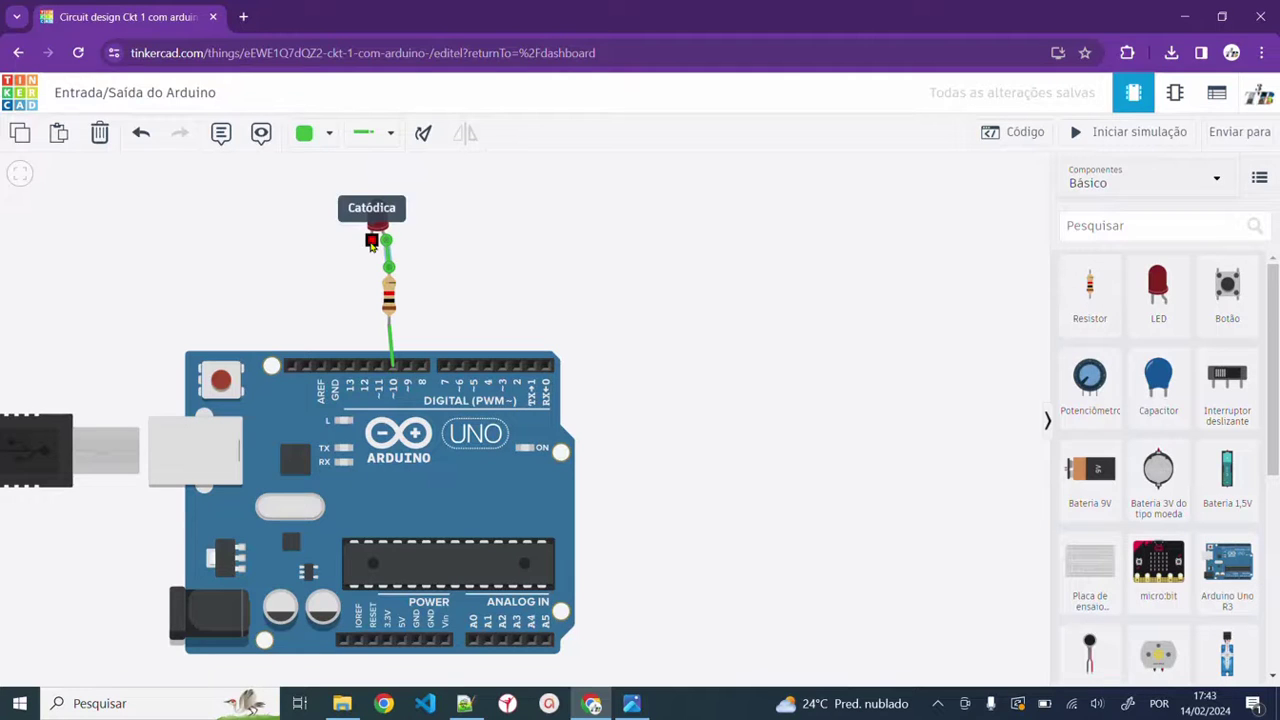
Step: Connect the LED's cathode to the Arduino's GND beside pin 13 with a black wire that has one bend
{"action": "left_click", "coordinate": [371, 242]}
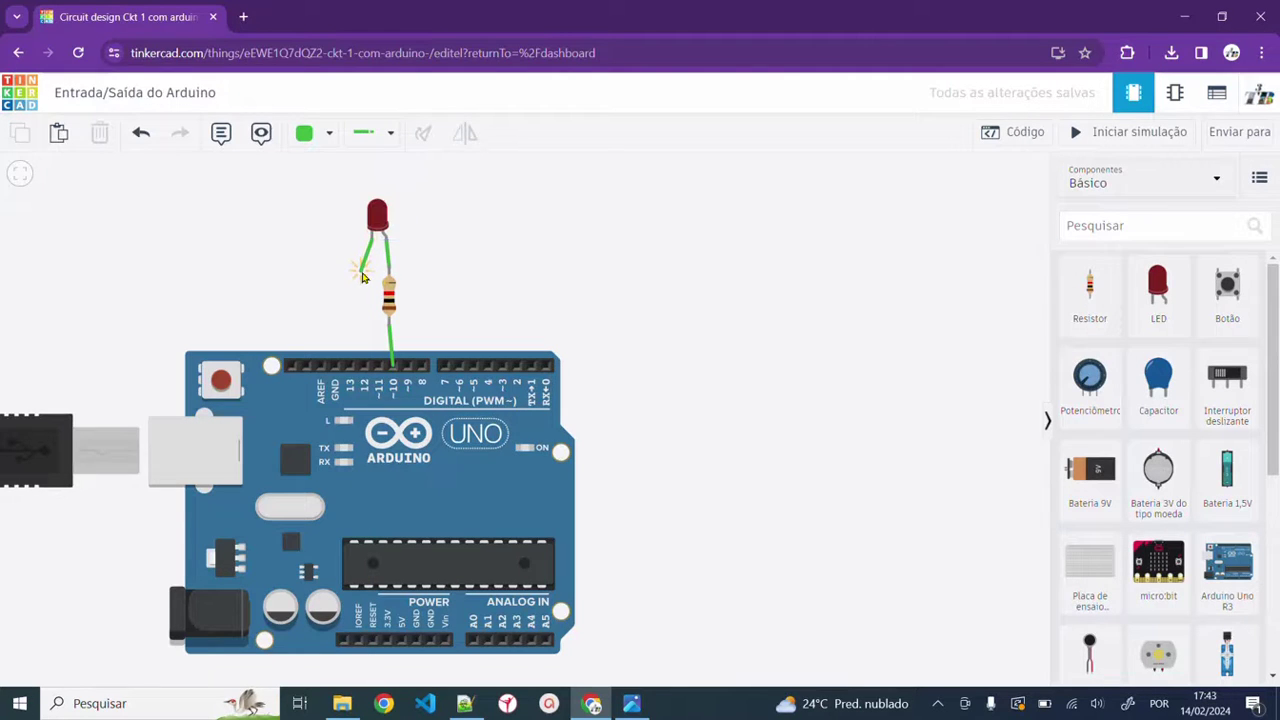
{"action": "key", "text": "0"}
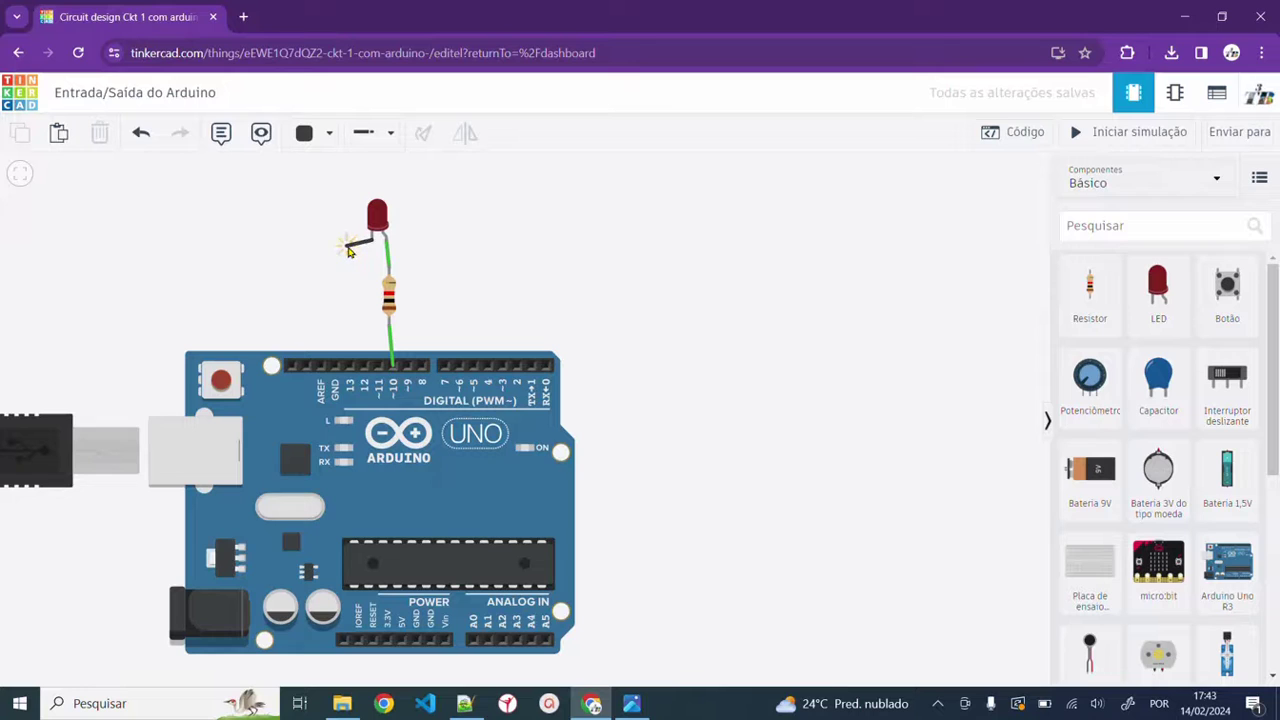
{"action": "left_click", "coordinate": [351, 258]}
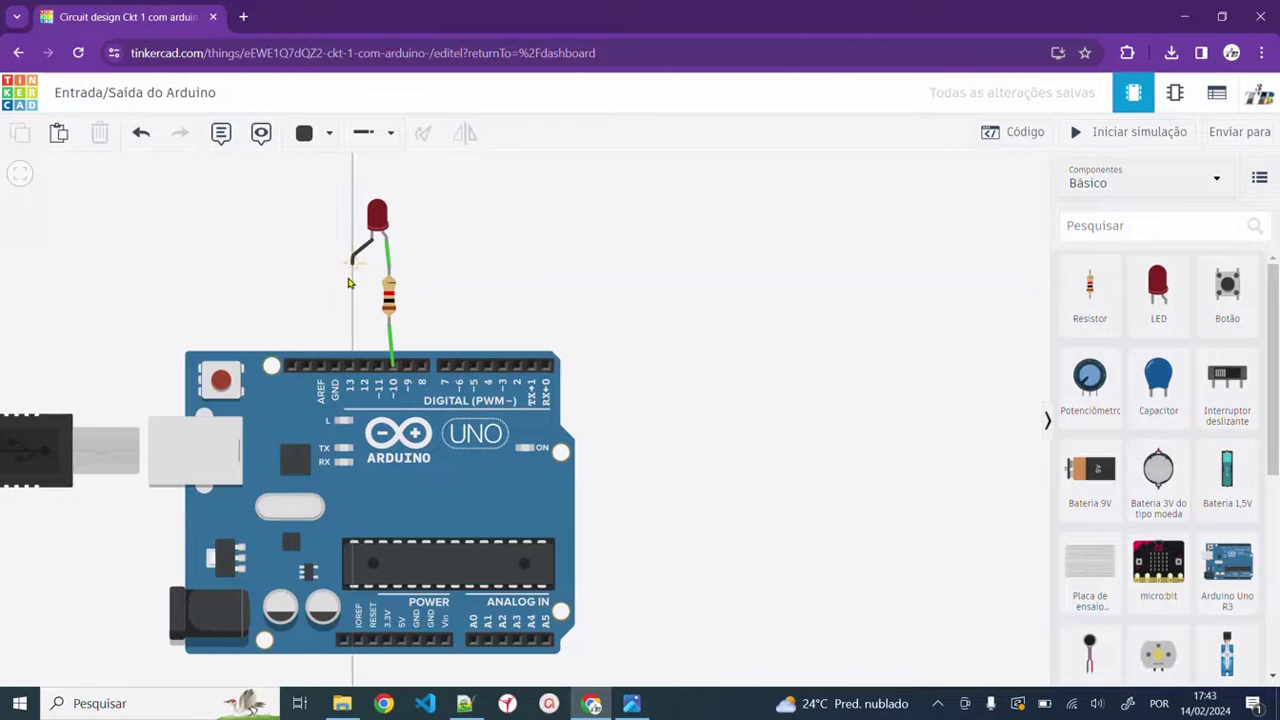
{"action": "left_click", "coordinate": [337, 365]}
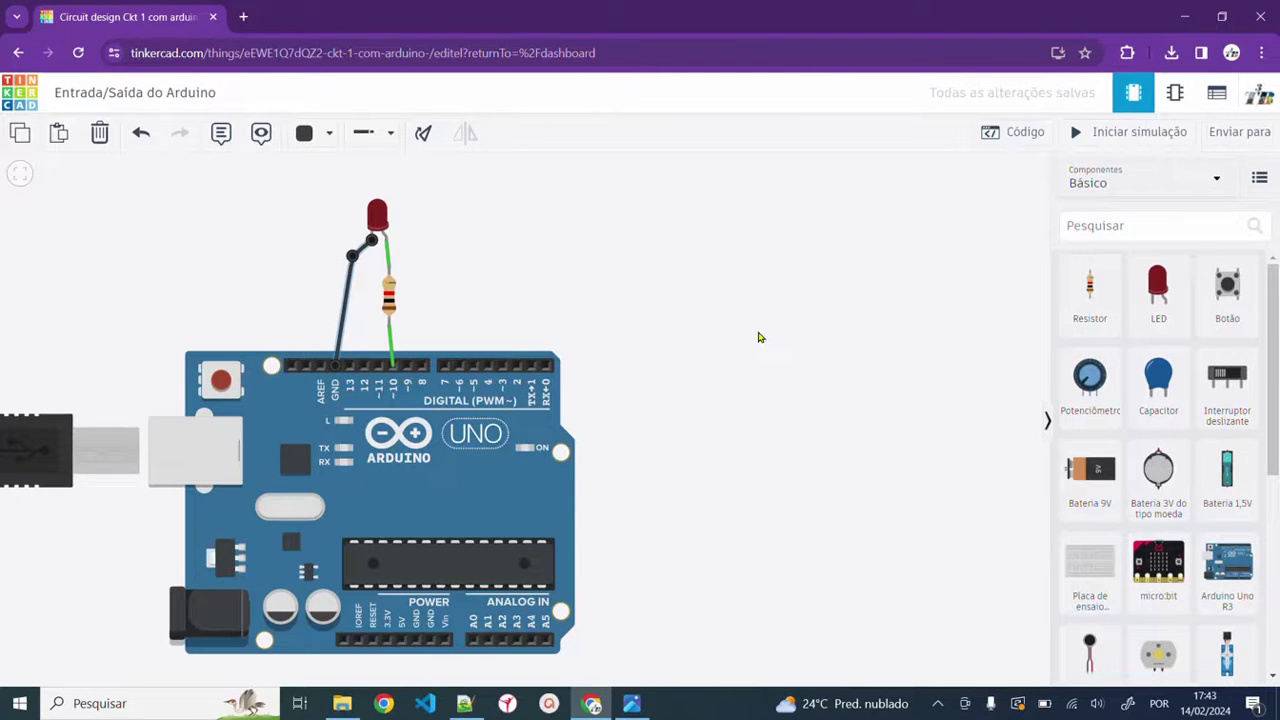
Step: Open the Arduino's code editor and switch it from blocks to text mode, accepting the loss of the blocks
{"action": "left_click", "coordinate": [1005, 134]}
{"action": "left_click", "coordinate": [475, 481]}
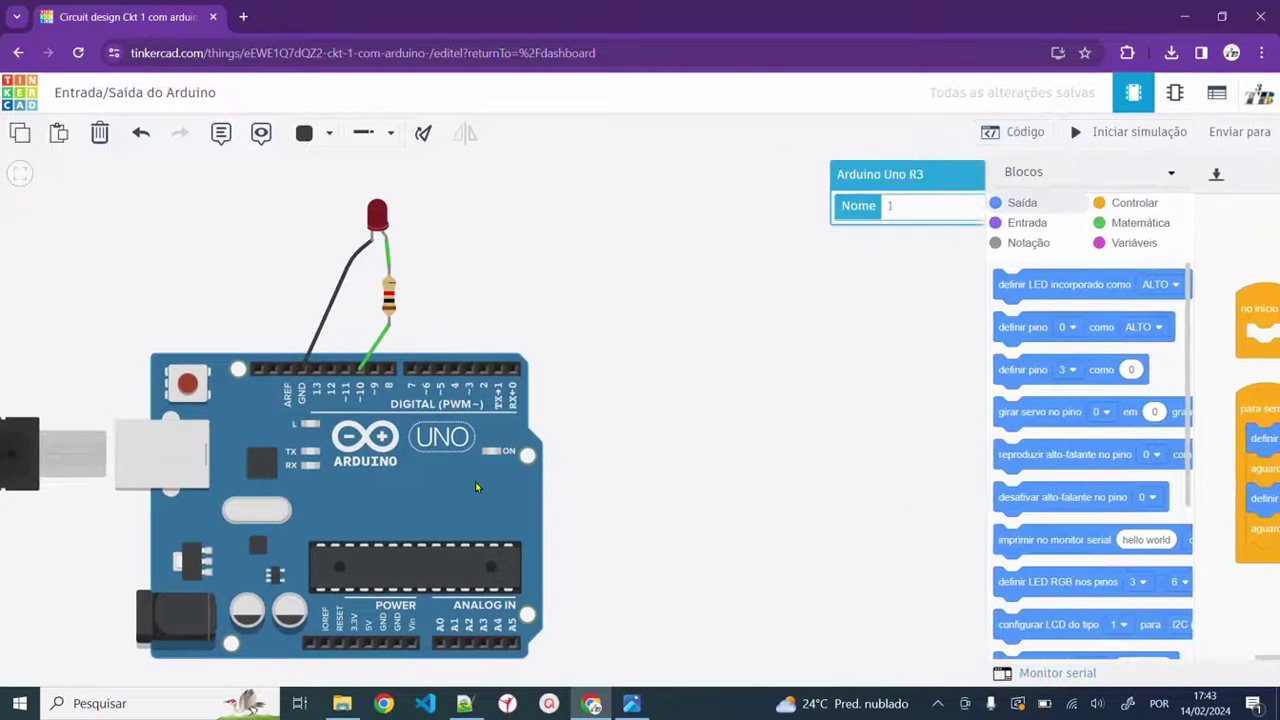
{"action": "left_click", "coordinate": [1012, 132]}
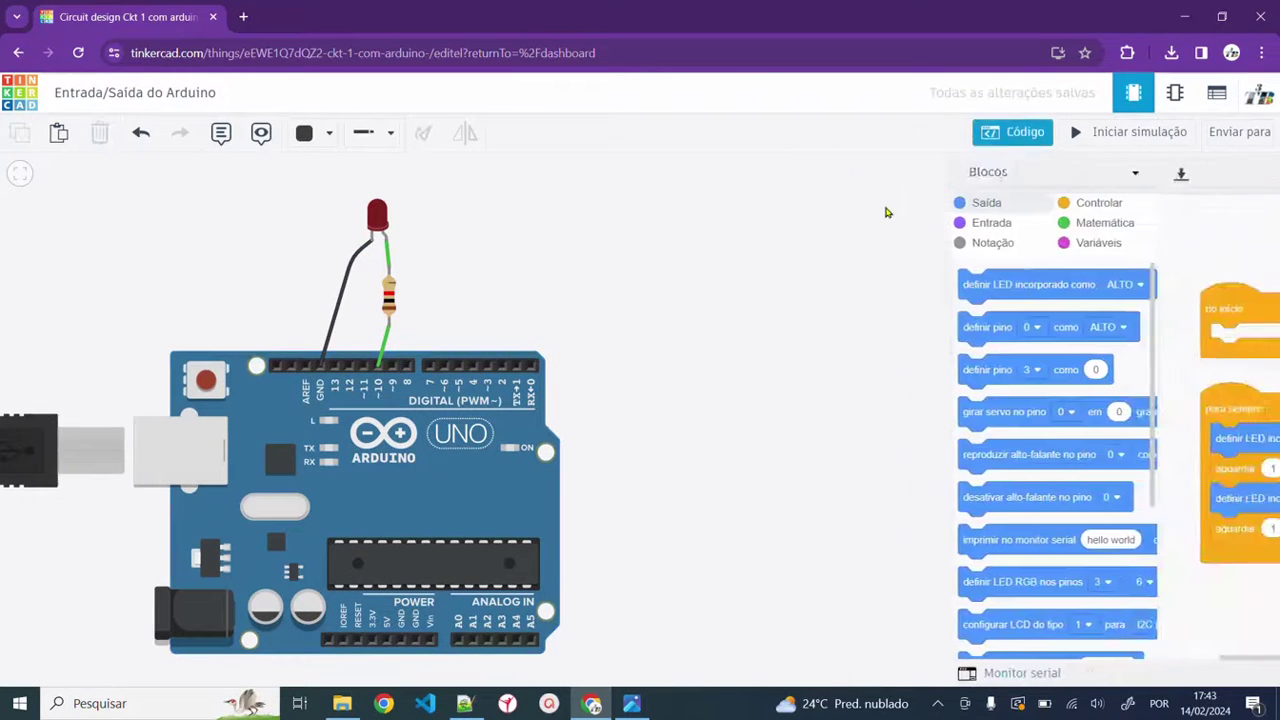
{"action": "left_click", "coordinate": [837, 179]}
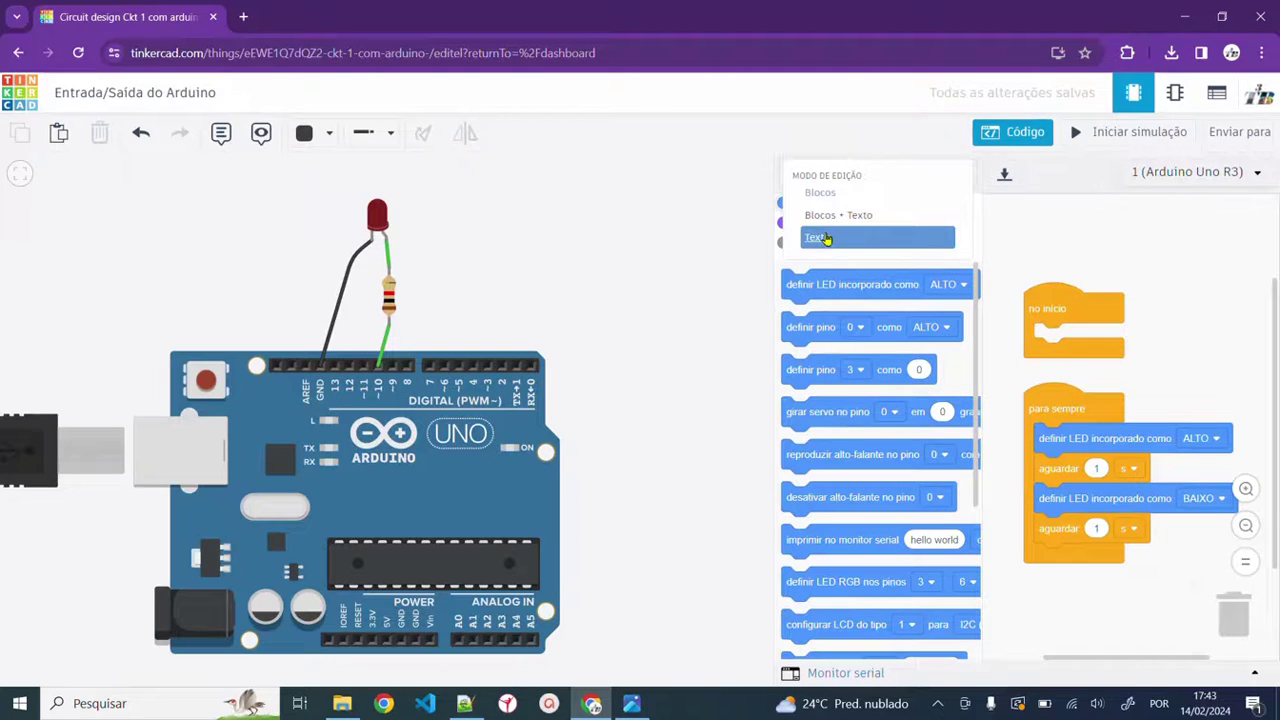
{"action": "left_click", "coordinate": [850, 238]}
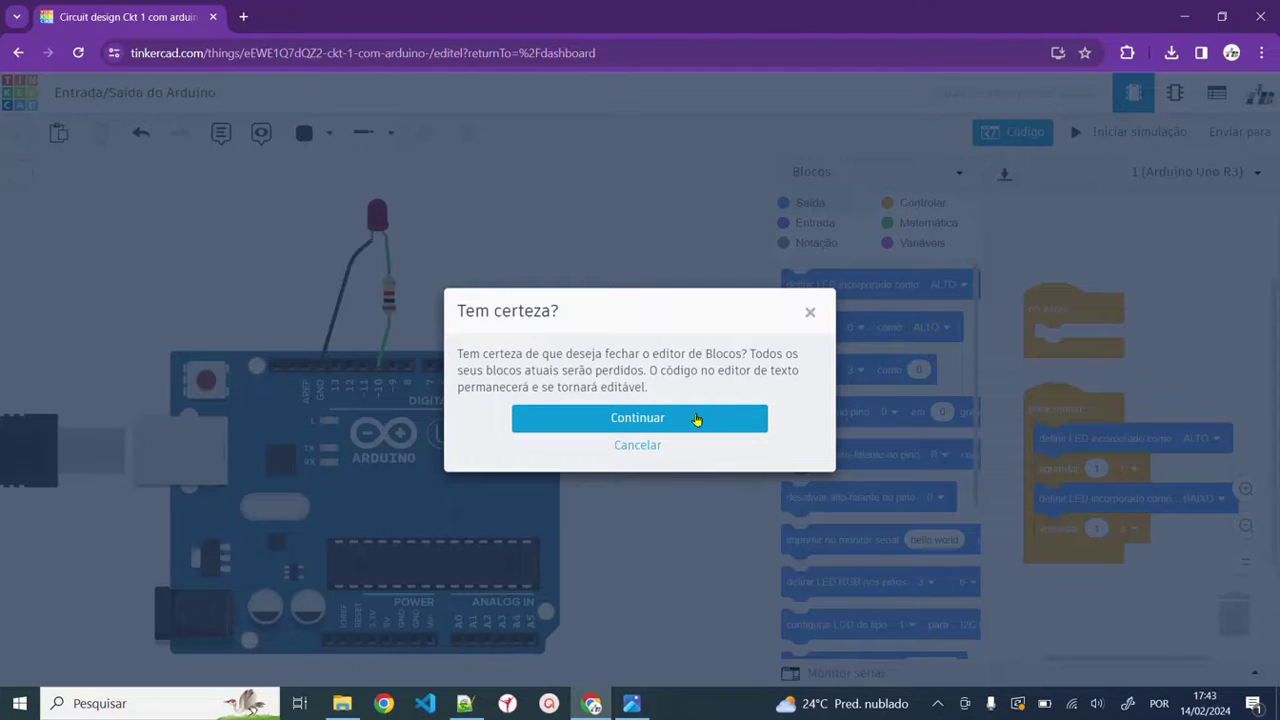
{"action": "left_click", "coordinate": [697, 420]}
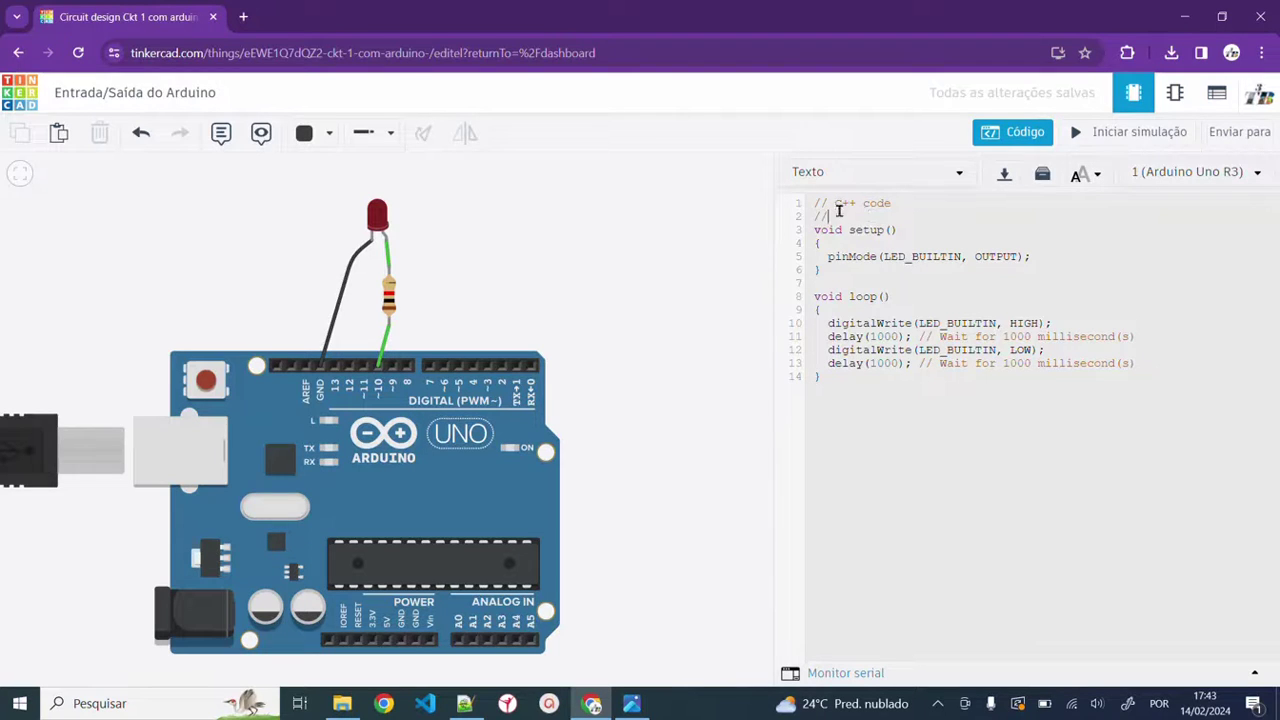
Step: Replace the default comment with a block comment opened by a row of asterisks and titled "Circuito de teste de entrada e saida (pinos)"
{"action": "left_click_drag", "start_coordinate": [837, 213], "coordinate": [808, 203]}
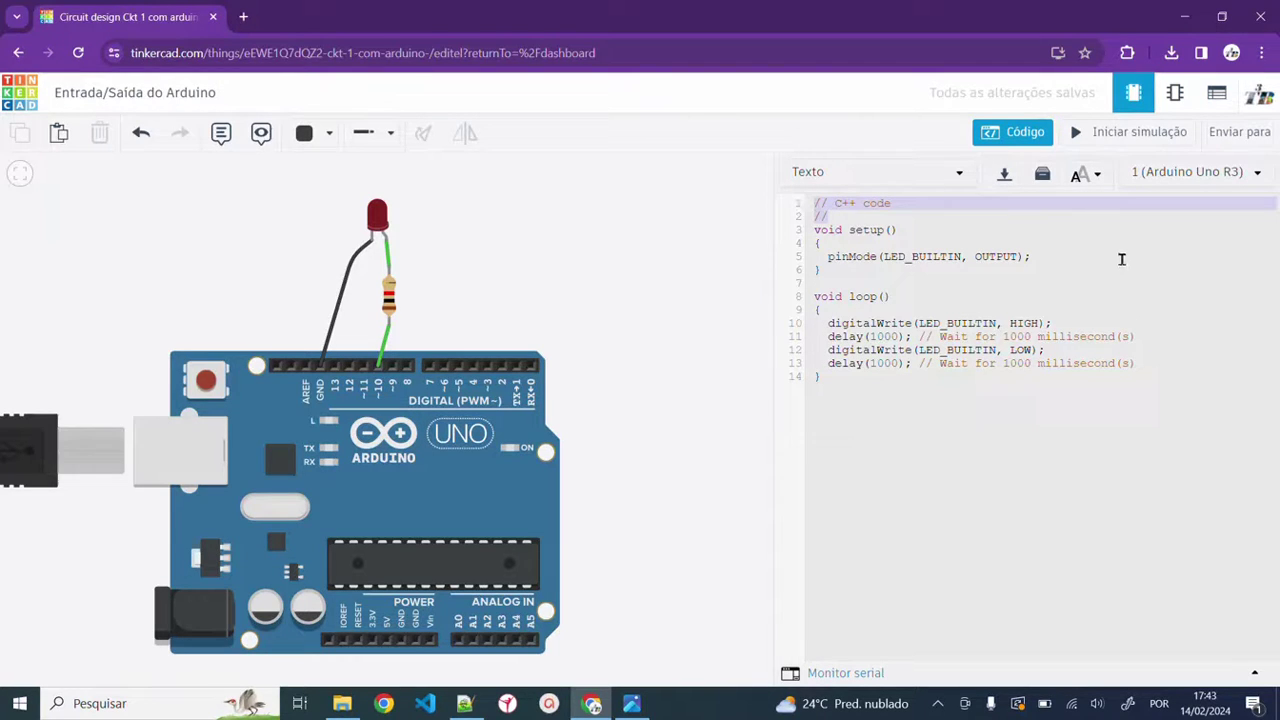
{"action": "type", "text": "/"}
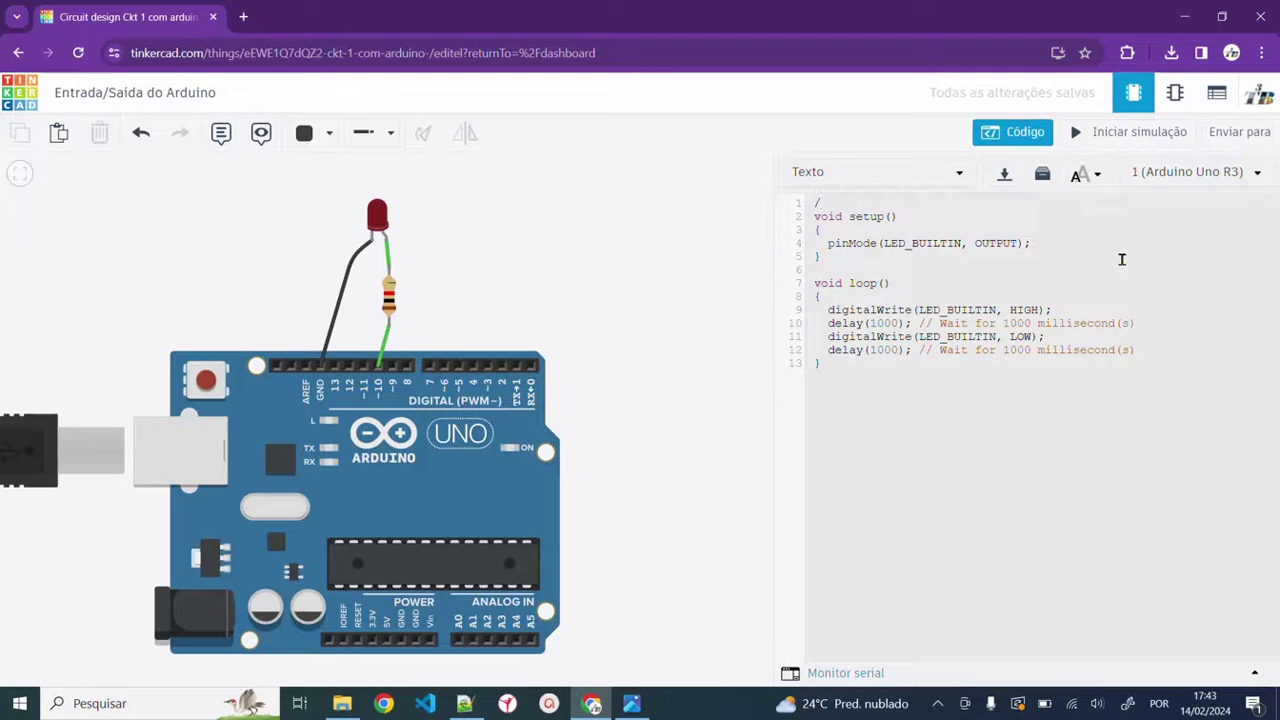
{"action": "type", "text": "**********************************"}
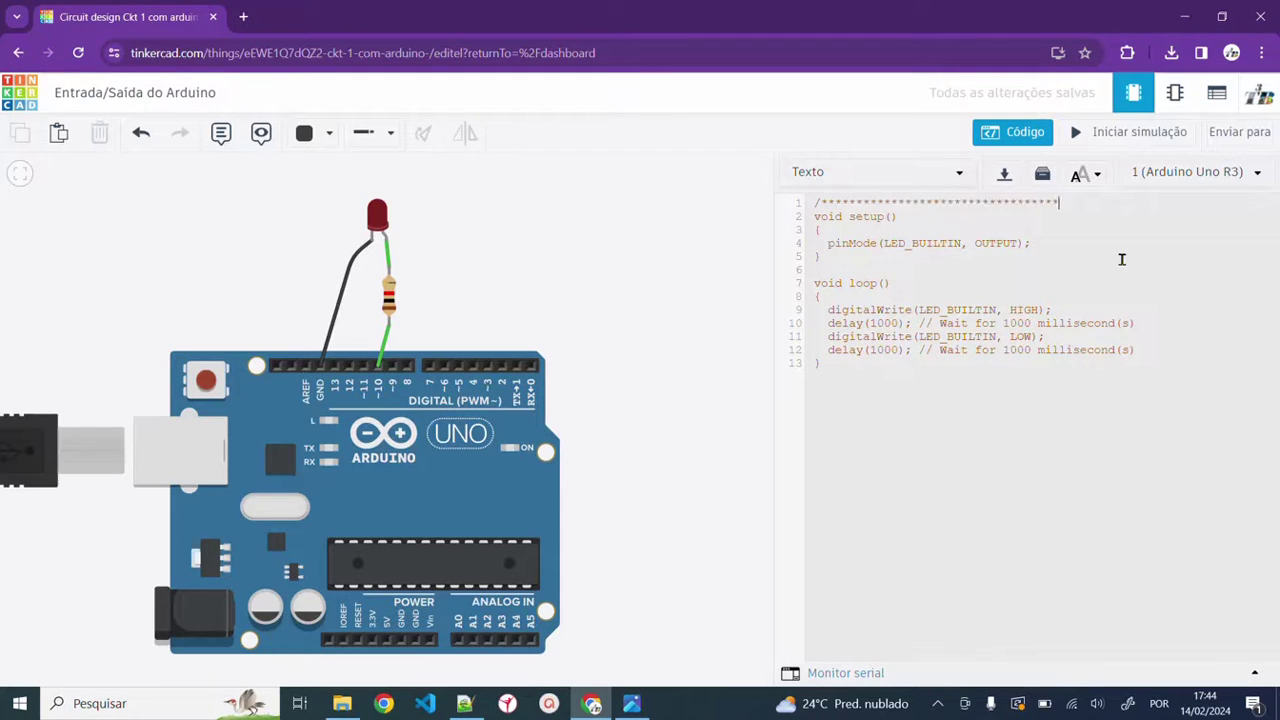
{"action": "type", "text": "**********"}
{"action": "key", "text": "Return"}
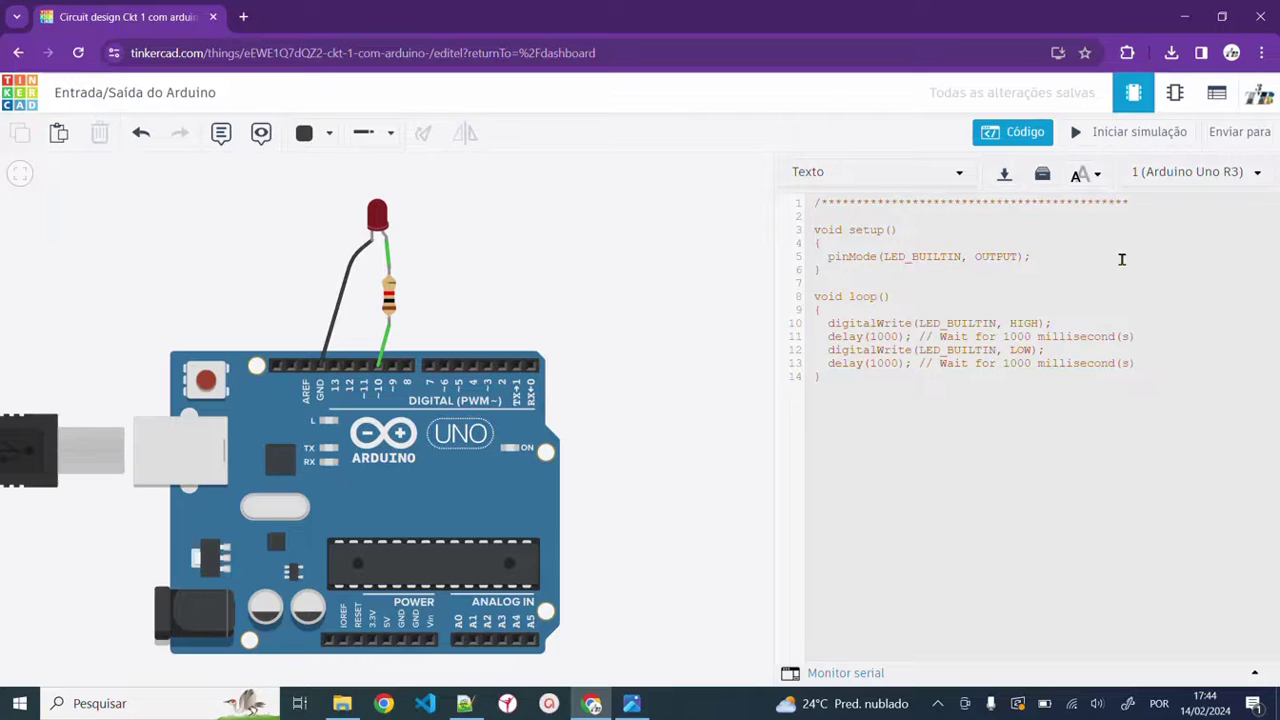
{"action": "type", "text": "Circuito de teste de entrada e s"}
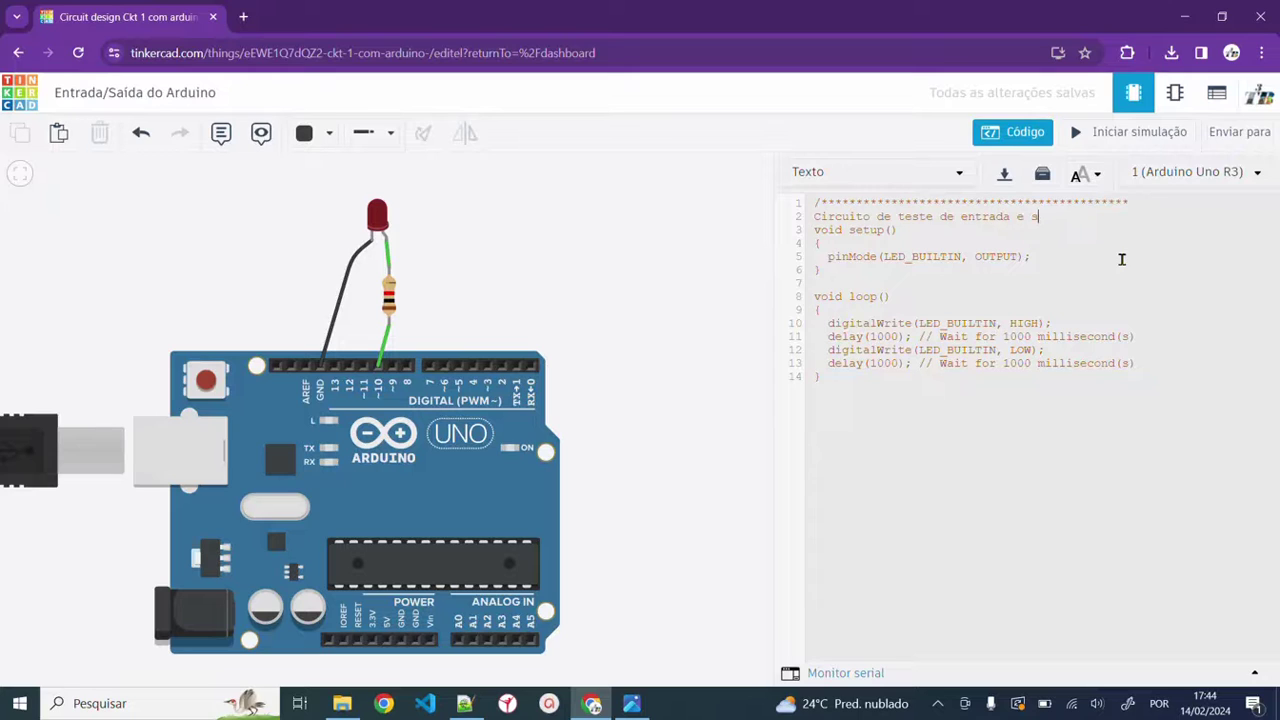
{"action": "type", "text": "aida (pinos)"}
{"action": "key", "text": "Return"}
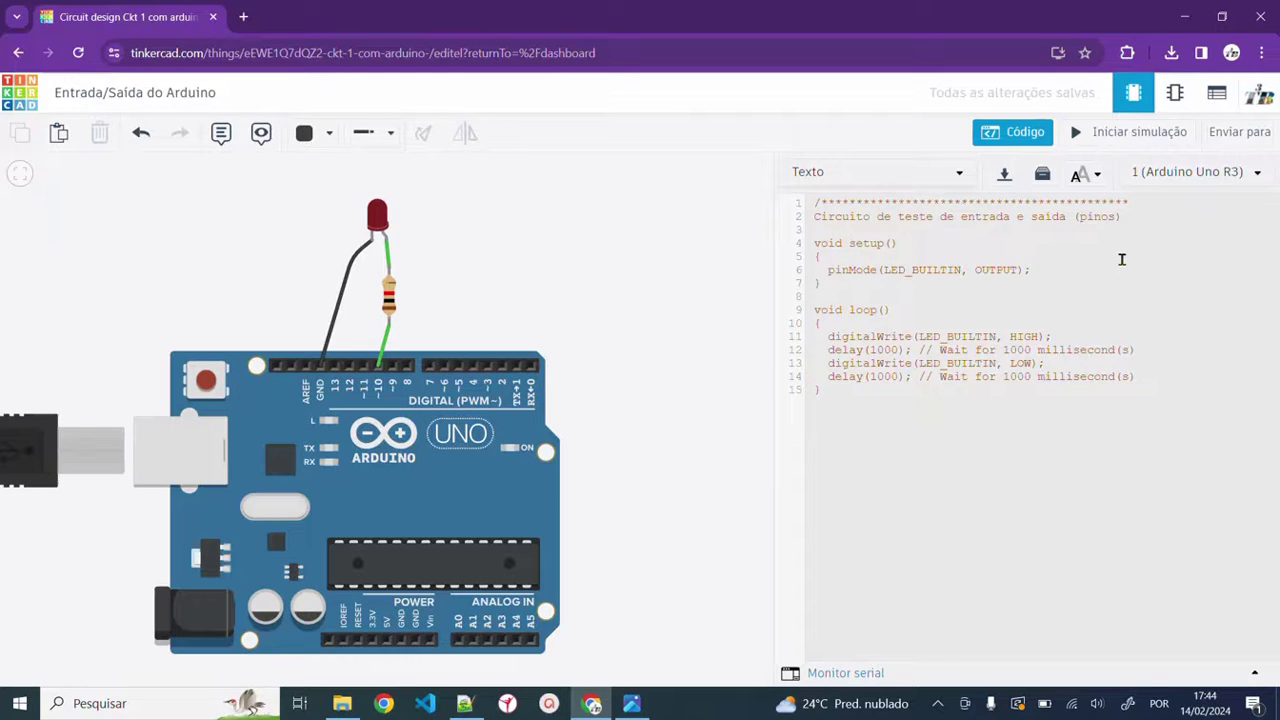
Step: Add "Autor: T3B" and "14/02/2024" to the header, close it with a row of asterisks, and insert blank lines below
{"action": "type", "text": "Autor: T3B"}
{"action": "key", "text": "Return"}
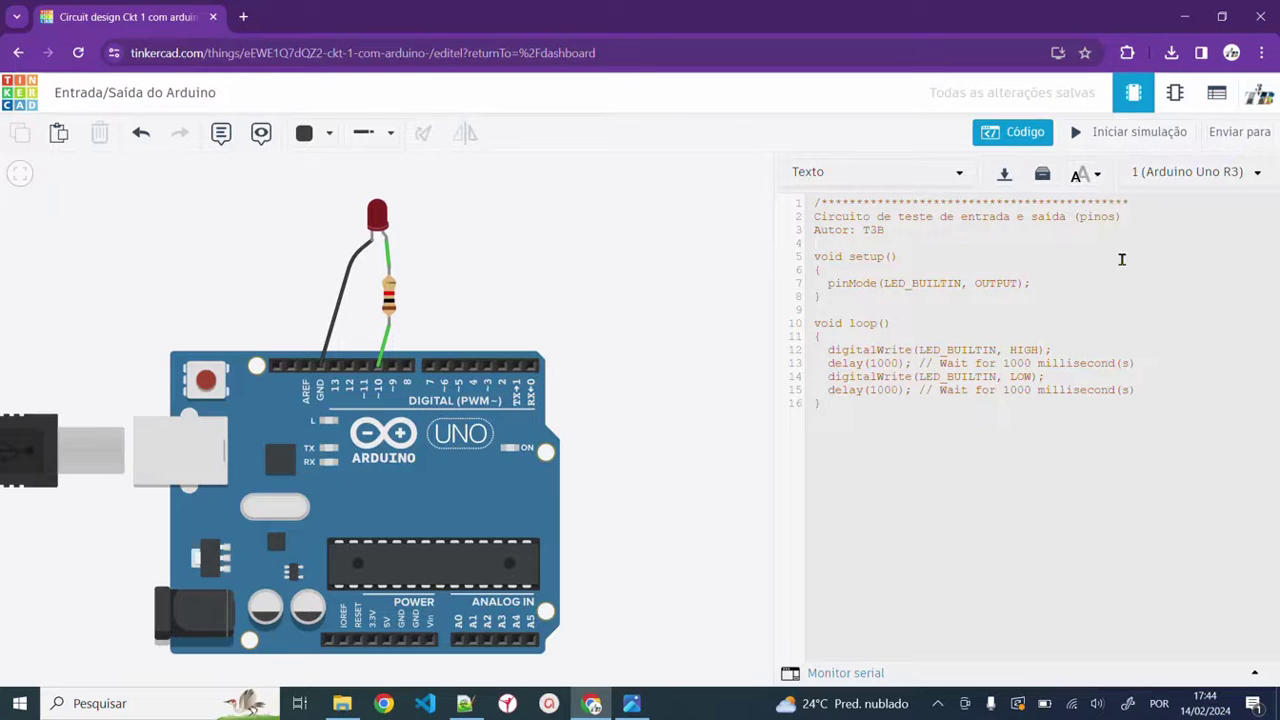
{"action": "type", "text": "14/02/2024"}
{"action": "key", "text": "Return"}
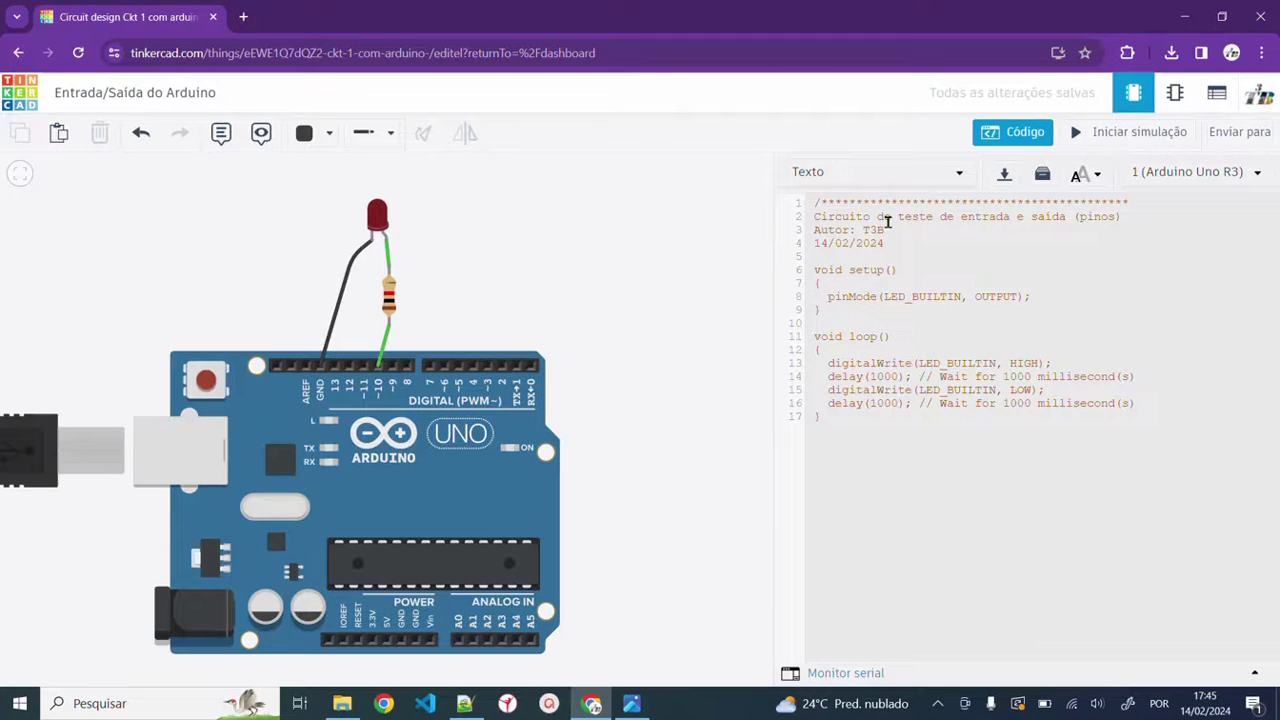
{"action": "type", "text": "*/"}
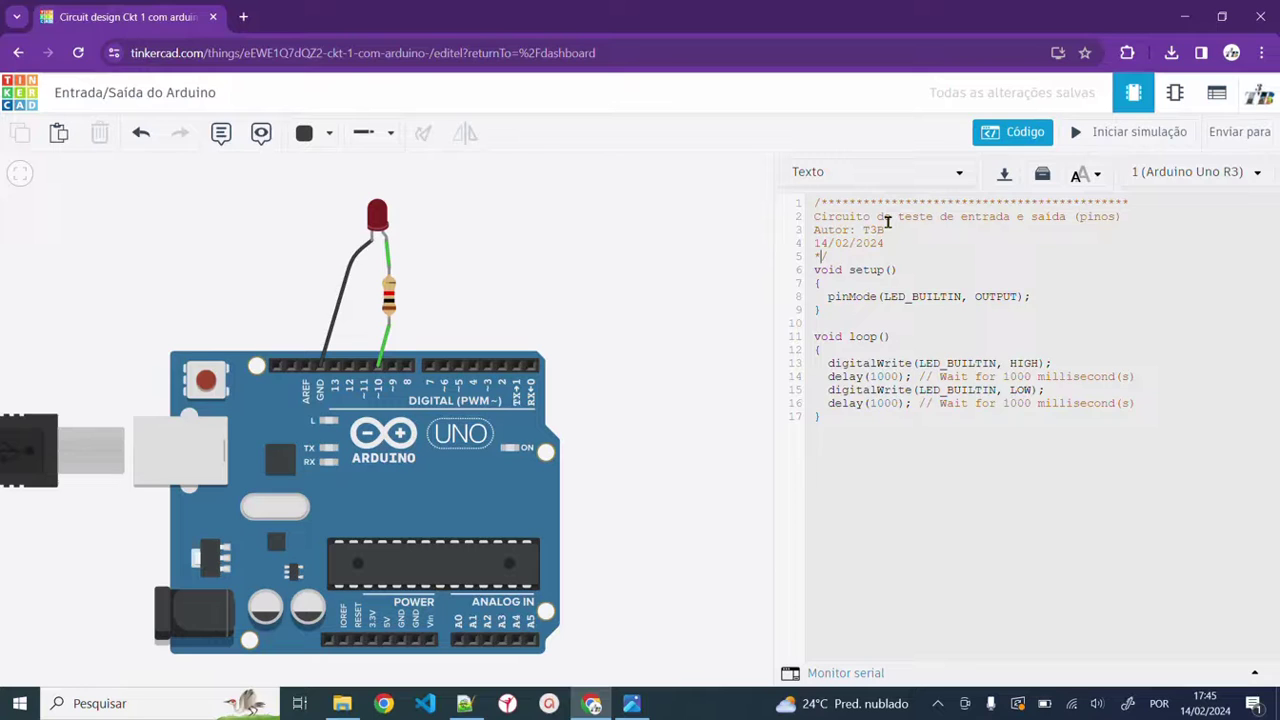
{"action": "type", "text": "********************************************"}
{"action": "left_click", "coordinate": [1154, 257]}
{"action": "key", "text": "Return"}
{"action": "key", "text": "Return"}
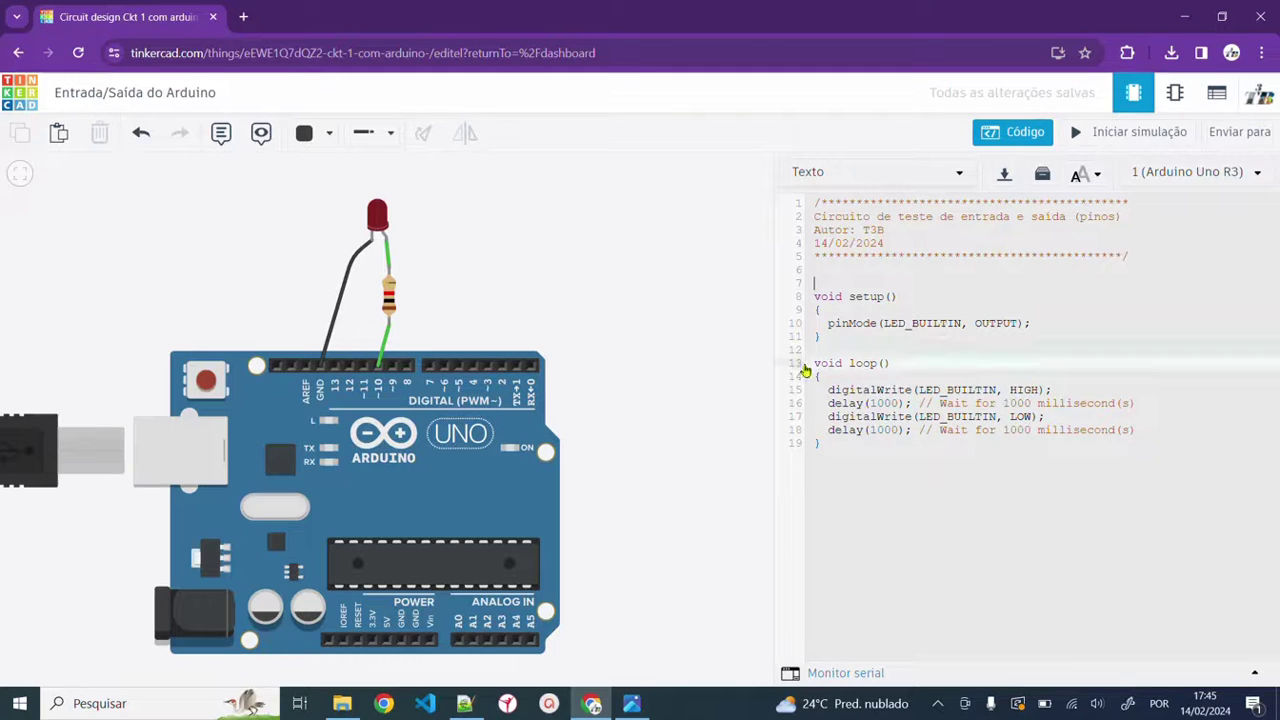
Step: Replace LED_BUILTIN with 10 in the pinMode call in setup()
{"action": "left_click", "coordinate": [882, 323]}
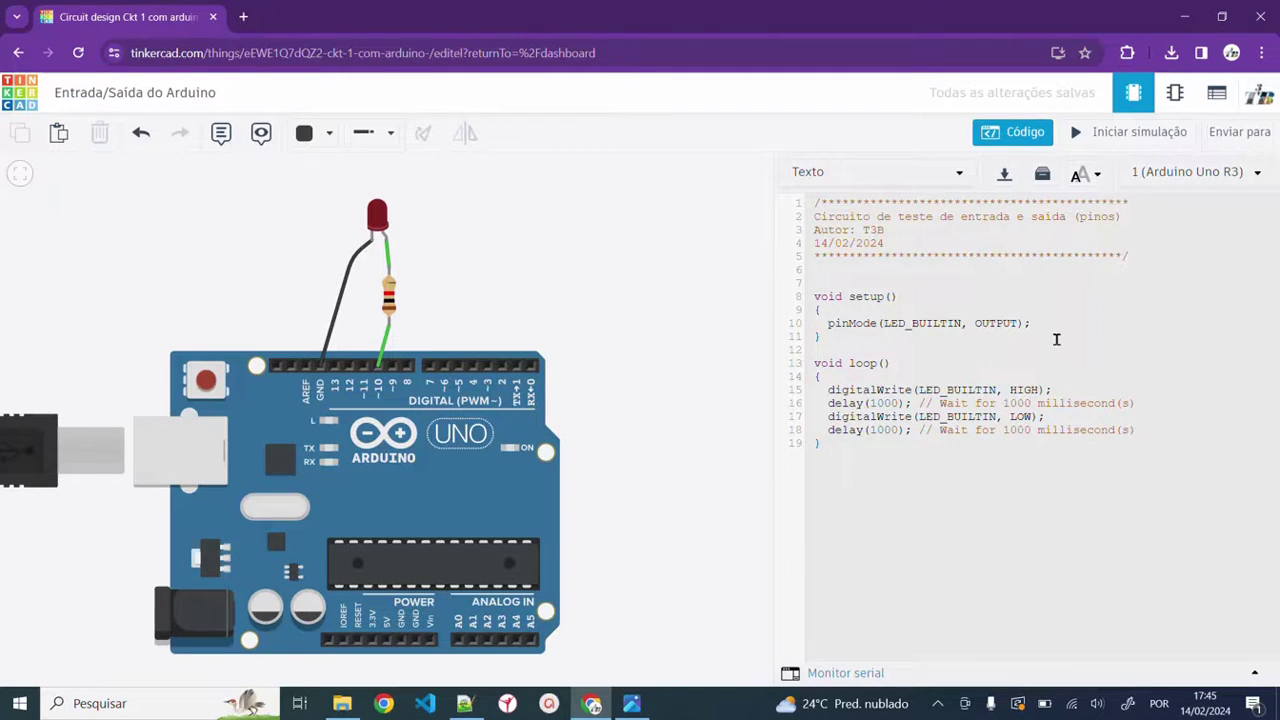
{"action": "key", "text": "Delete"}
{"action": "key", "text": "Delete"}
{"action": "key", "text": "Delete"}
{"action": "key", "text": "Delete"}
{"action": "key", "text": "Delete"}
{"action": "key", "text": "Delete"}
{"action": "key", "text": "Delete"}
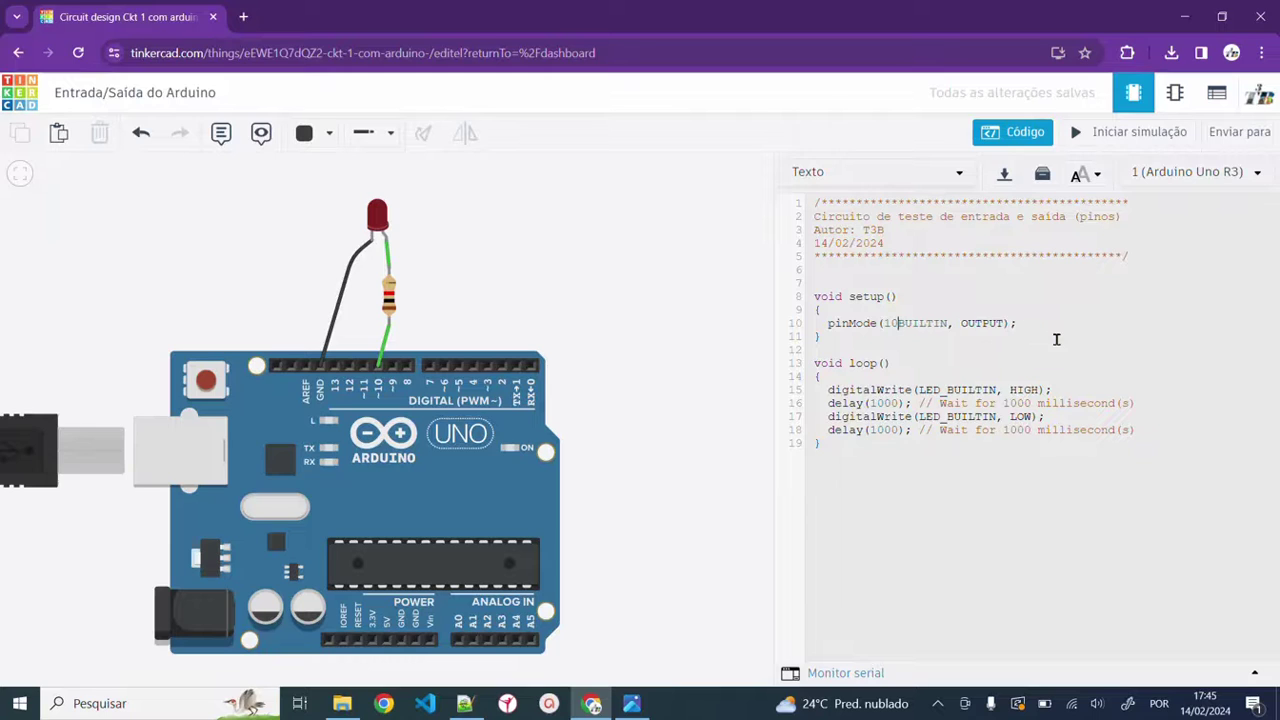
{"action": "type", "text": "10"}
{"action": "key", "text": "Delete"}
{"action": "key", "text": "Delete"}
{"action": "key", "text": "Delete"}
Step: Replace LED_BUILTIN with 10 in the digitalWrite HIGH call in loop()
{"action": "left_click_drag", "start_coordinate": [916, 390], "coordinate": [996, 390]}
{"action": "key", "text": "BackSpace"}
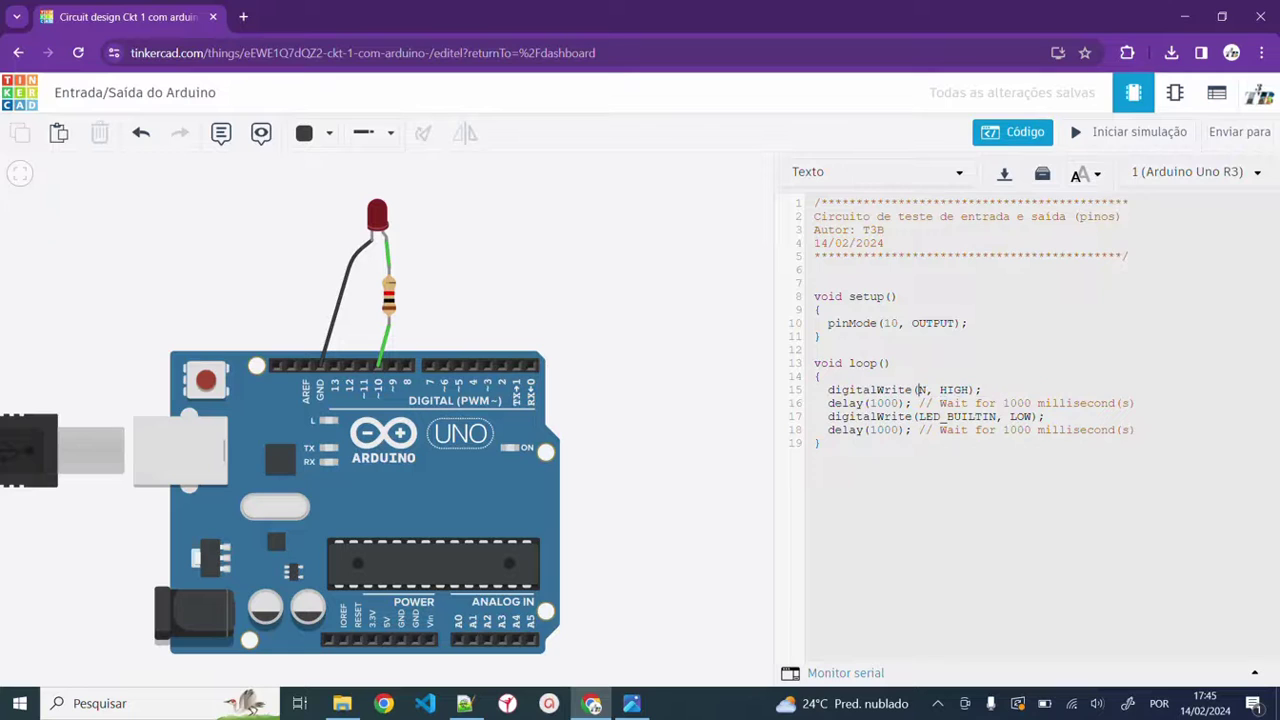
{"action": "key", "text": "Delete"}
{"action": "type", "text": "10"}
Step: Replace LED_BUILTIN with 10 in the digitalWrite LOW call in loop()
{"action": "left_click", "coordinate": [876, 416]}
{"action": "key", "text": "Right"}
{"action": "key", "text": "Right"}
{"action": "key", "text": "Right"}
{"action": "type", "text": "10"}
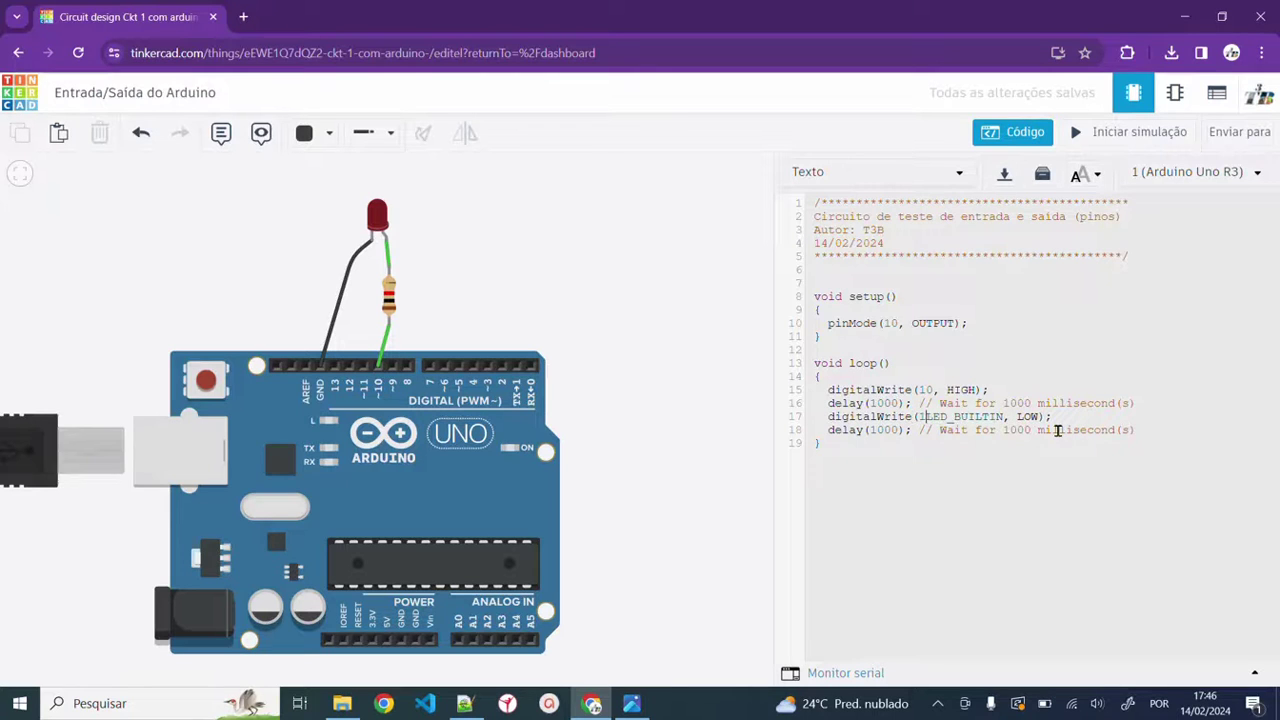
{"action": "key", "text": "Delete"}
{"action": "key", "text": "Delete"}
{"action": "key", "text": "Delete"}
{"action": "key", "text": "Delete"}
{"action": "key", "text": "Delete"}
{"action": "key", "text": "Delete"}
{"action": "key", "text": "Delete"}
{"action": "key", "text": "Delete"}
{"action": "key", "text": "Delete"}
{"action": "key", "text": "Delete"}
{"action": "key", "text": "Delete"}
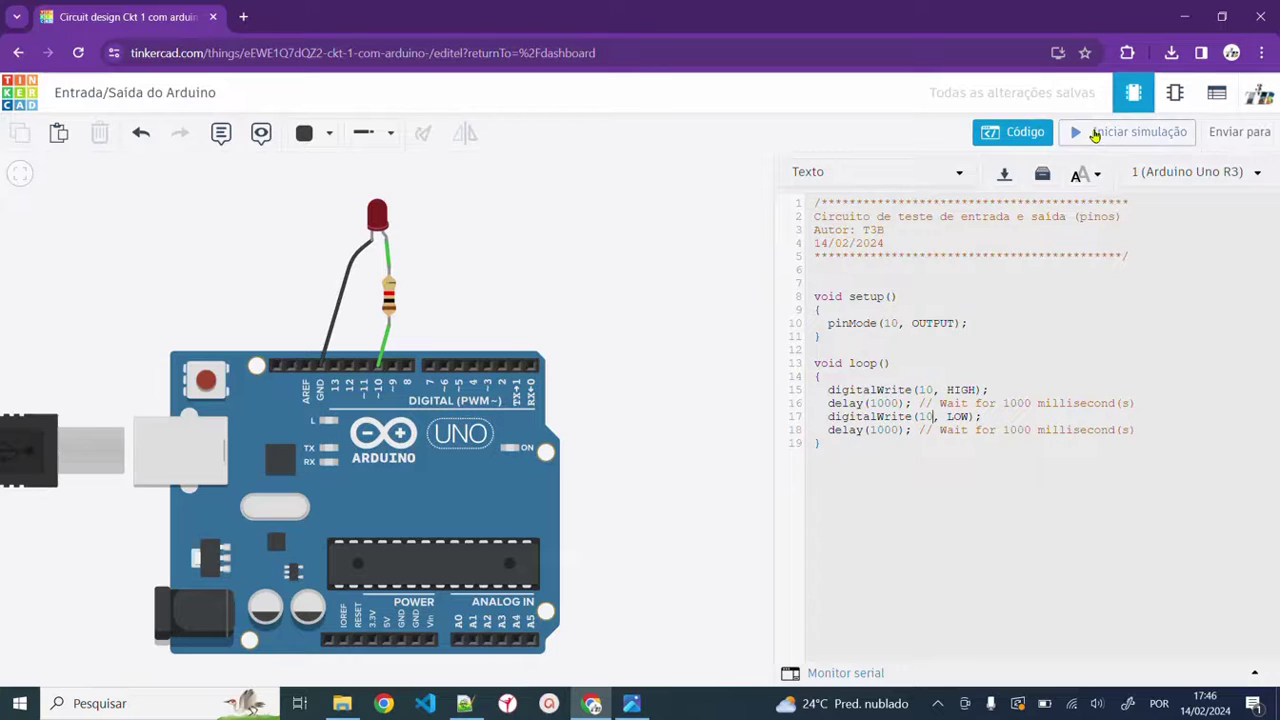
Step: Run the simulation to check the LED's blinking on pin 10, and stop it
{"action": "left_click", "coordinate": [1095, 136]}
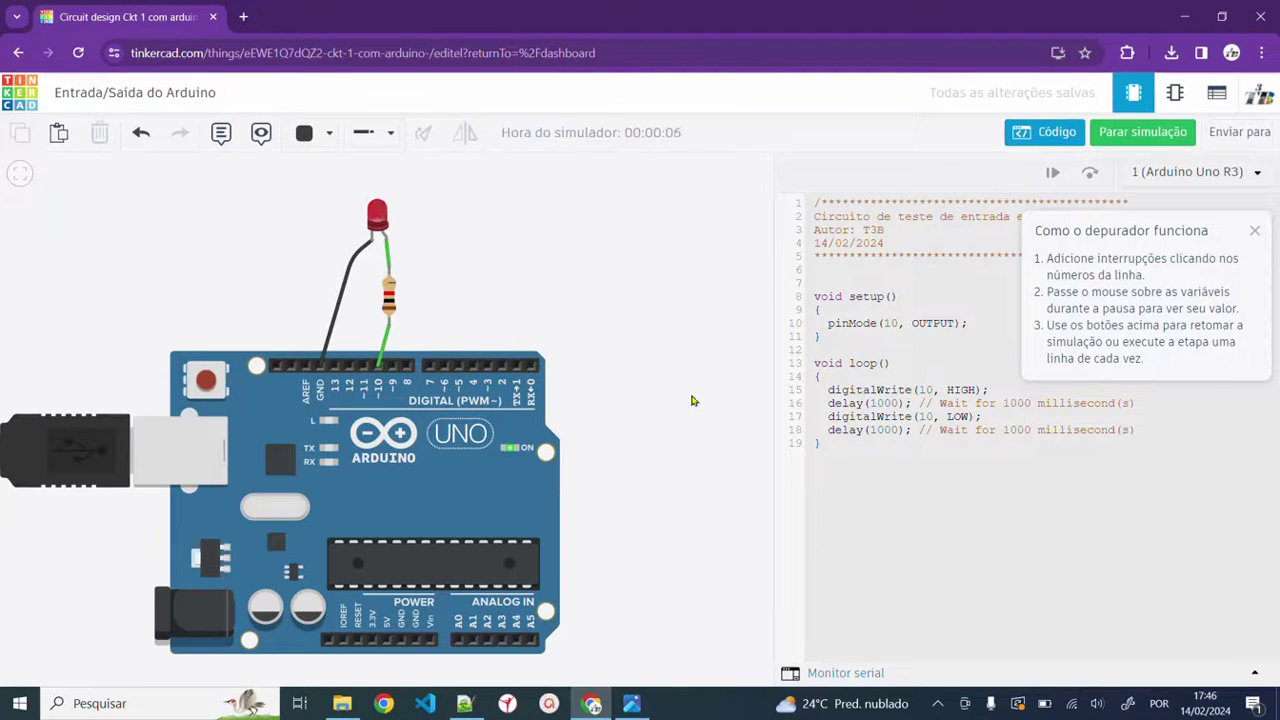
{"action": "left_click", "coordinate": [1126, 136]}
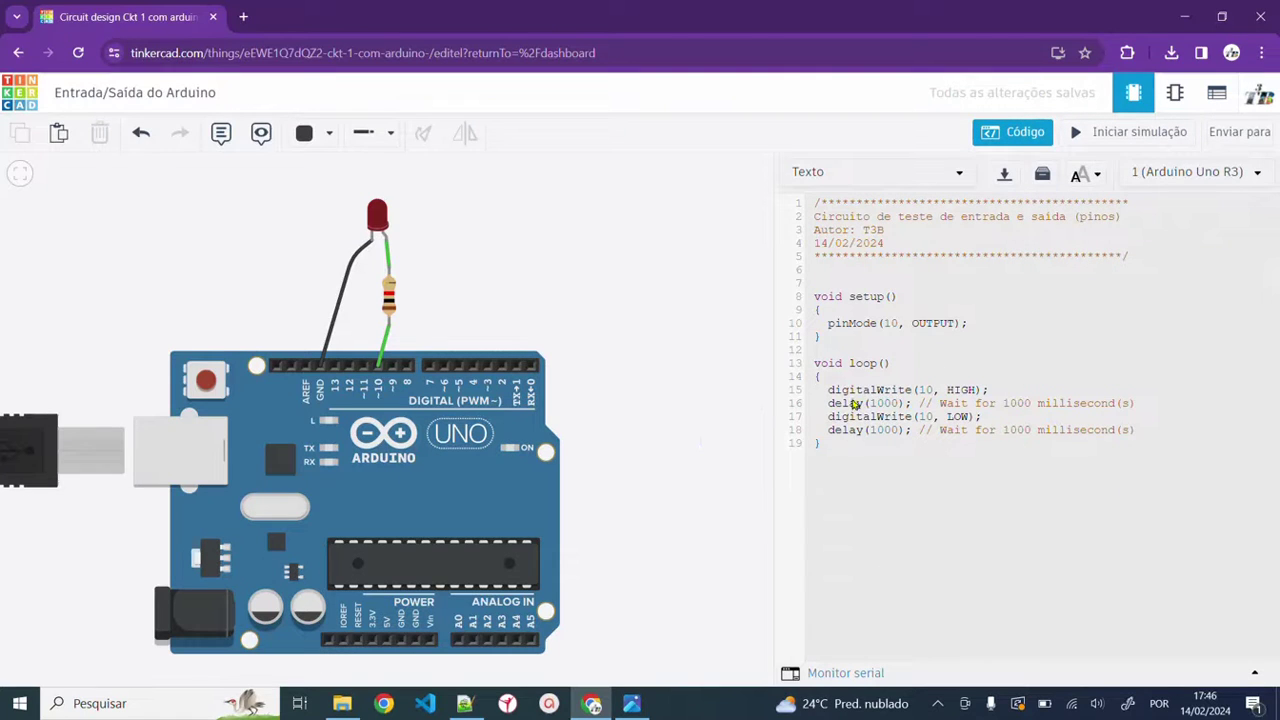
Step: Add the line pinMode(7, INPUT); below the pin 10 mode line in setup()
{"action": "left_click", "coordinate": [997, 326]}
{"action": "key", "text": "Return"}
{"action": "type", "text": "pin"}
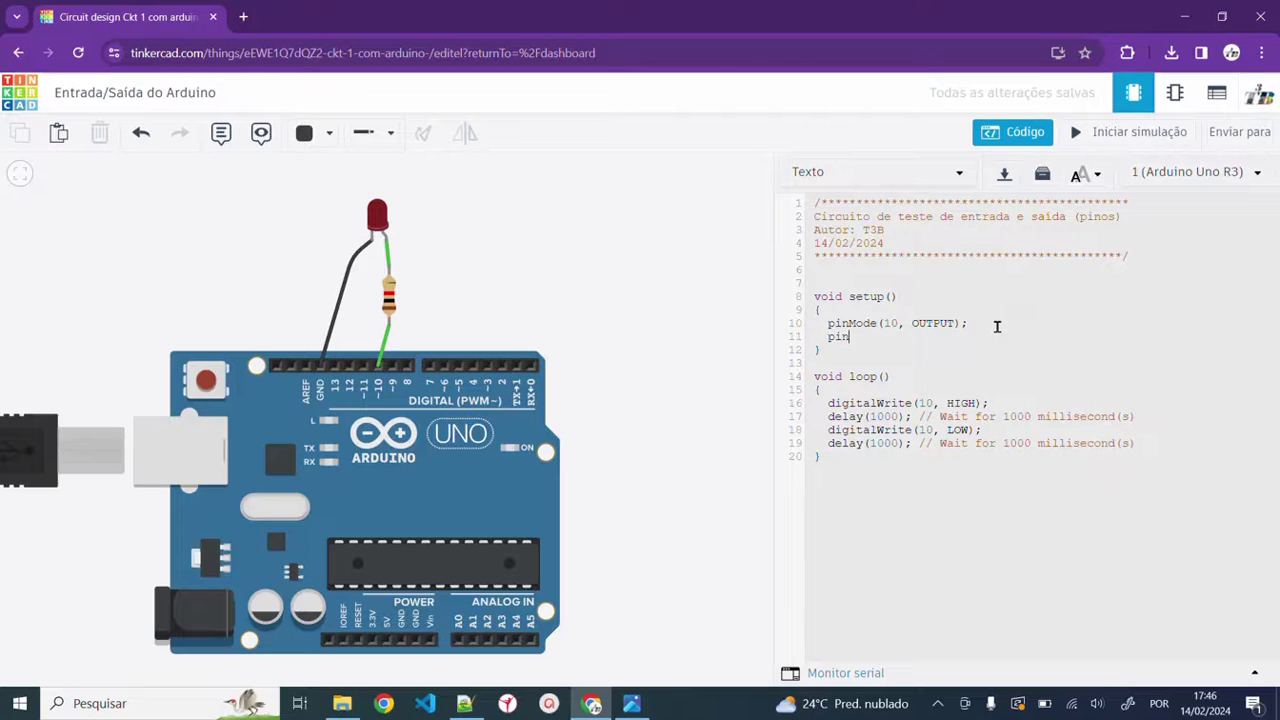
{"action": "type", "text": "Mode(7, INPUT"}
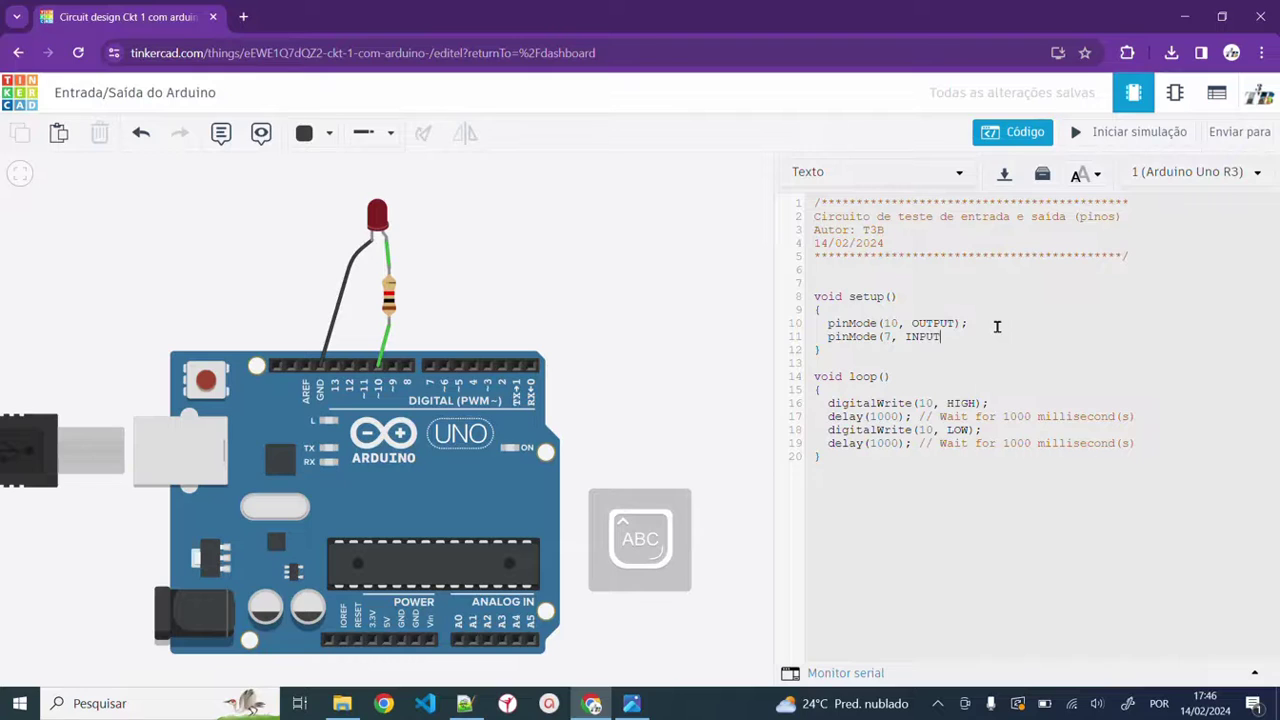
{"action": "type", "text": ");"}
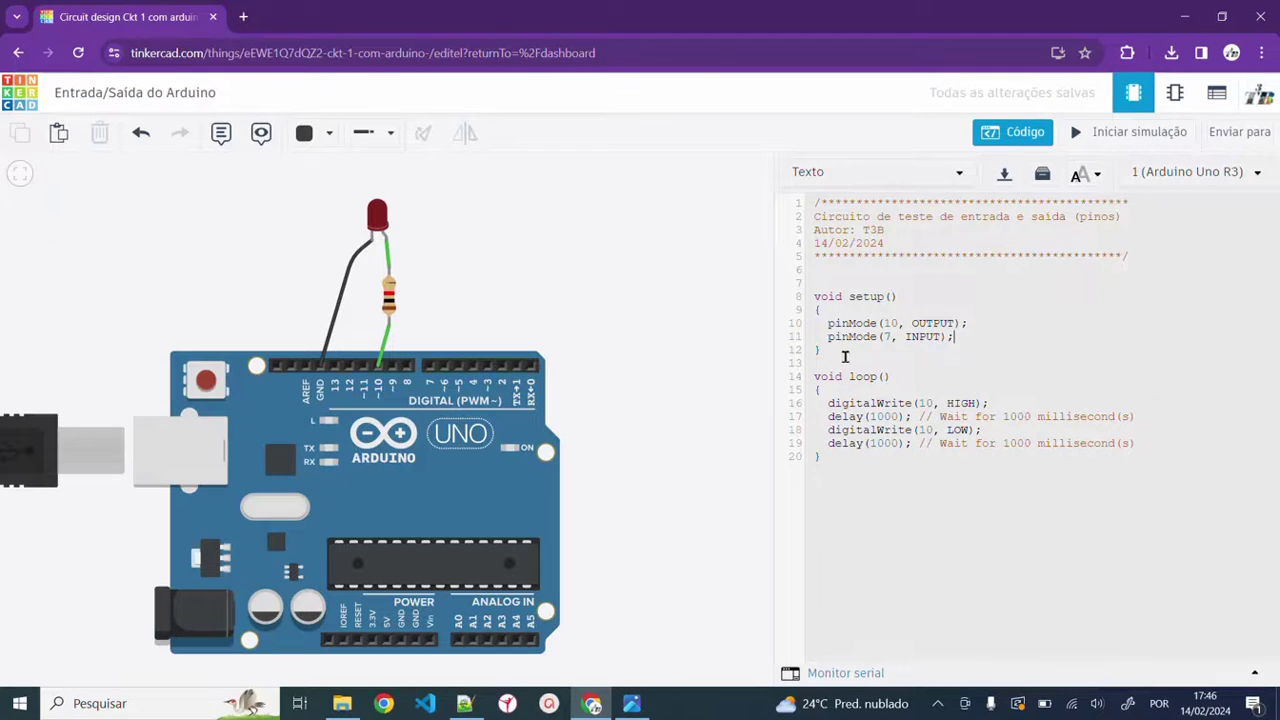
Step: Declare "boolean estado = 0;" between setup() and loop(), with the comment "//vari´vel que armazena o estado da entrada"
{"action": "key", "text": "Return"}
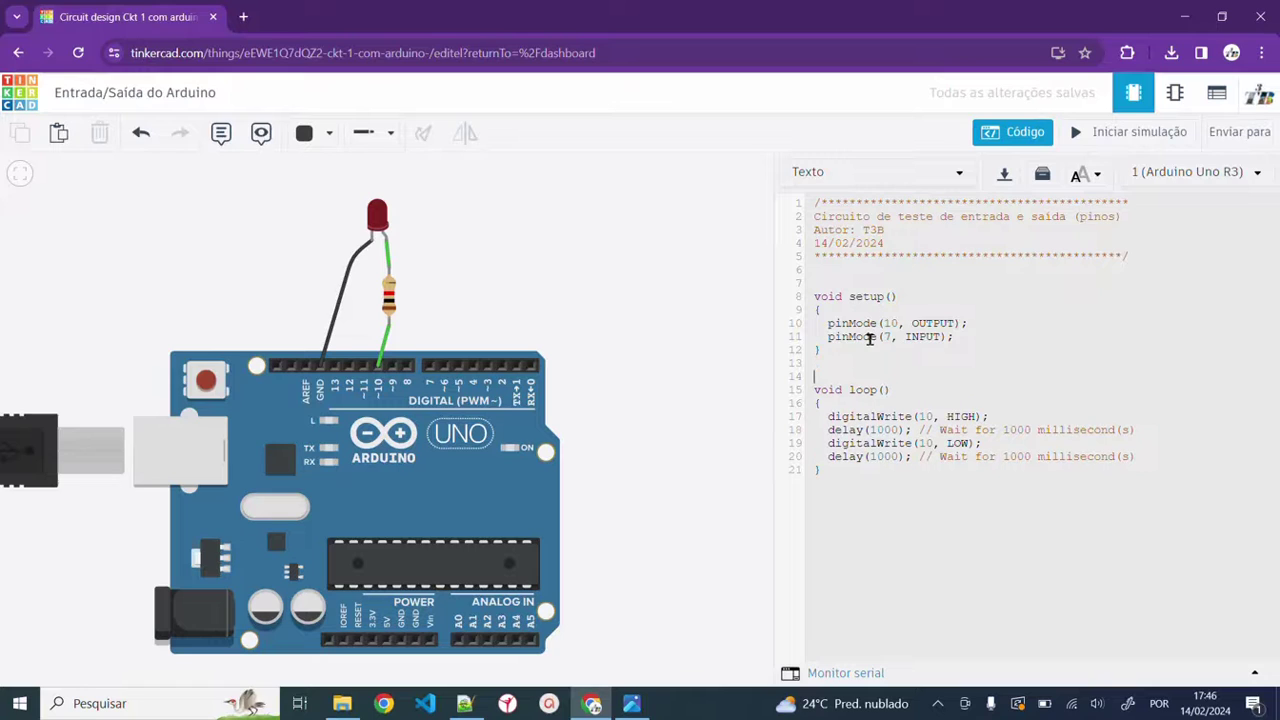
{"action": "key", "text": "Caps_Lock"}
{"action": "key", "text": "Up"}
{"action": "key", "text": "Return"}
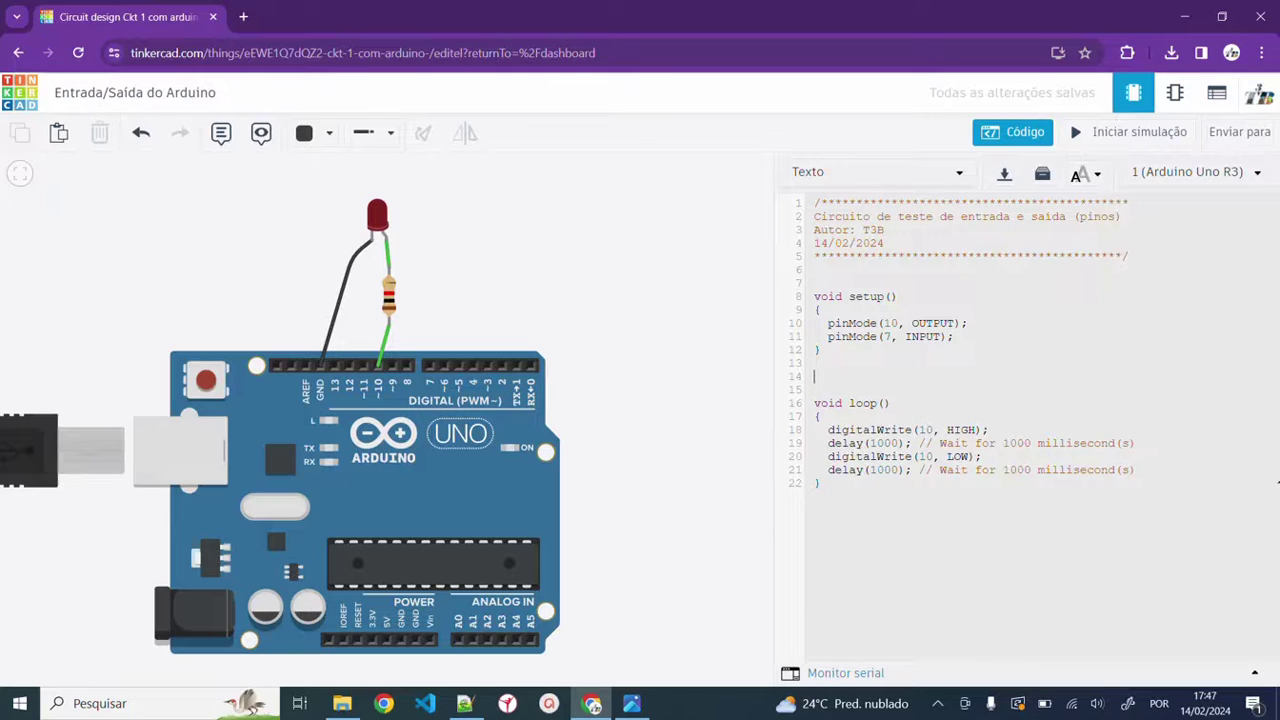
{"action": "type", "text": "boolean"}
{"action": "type", "text": "estado = 0; //vari´vel que "}
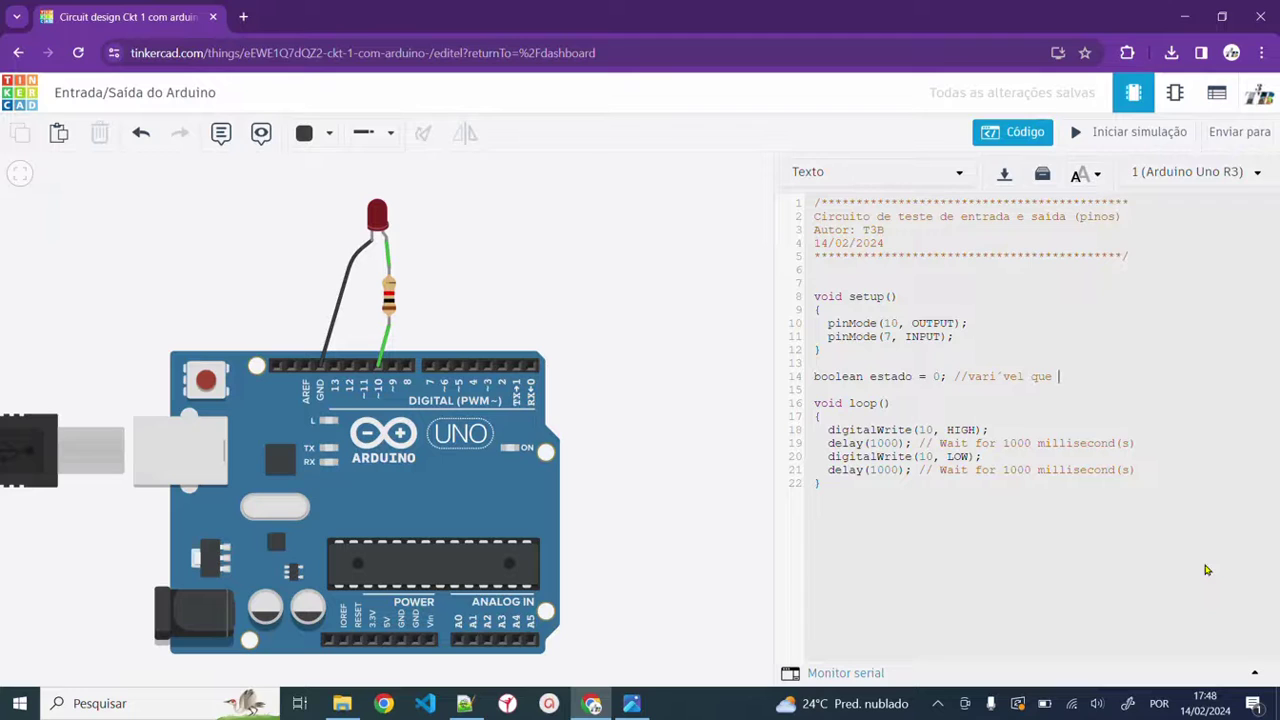
{"action": "type", "text": "armazena o estado de"}
{"action": "key", "text": "BackSpace"}
{"action": "key", "text": "BackSpace"}
{"action": "type", "text": "a entrada"}
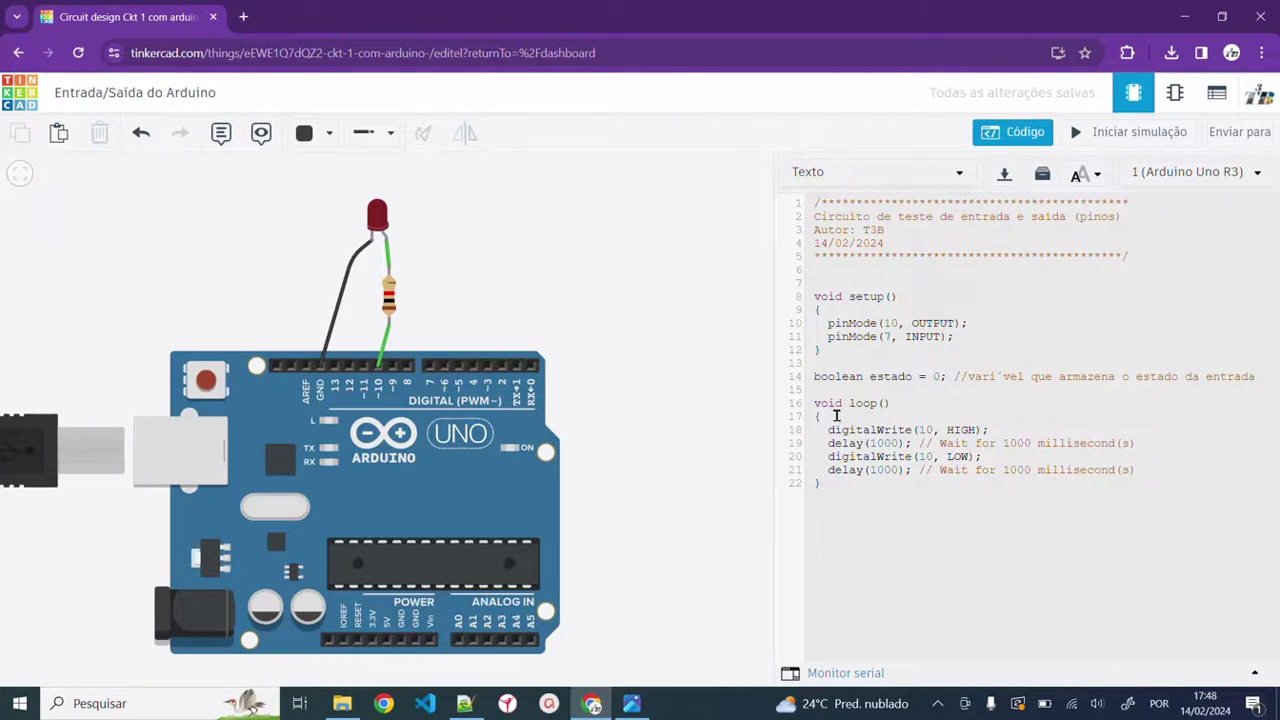
Step: Insert "estado = digitalRead(7);" as the first line of loop()
{"action": "key", "text": "Return"}
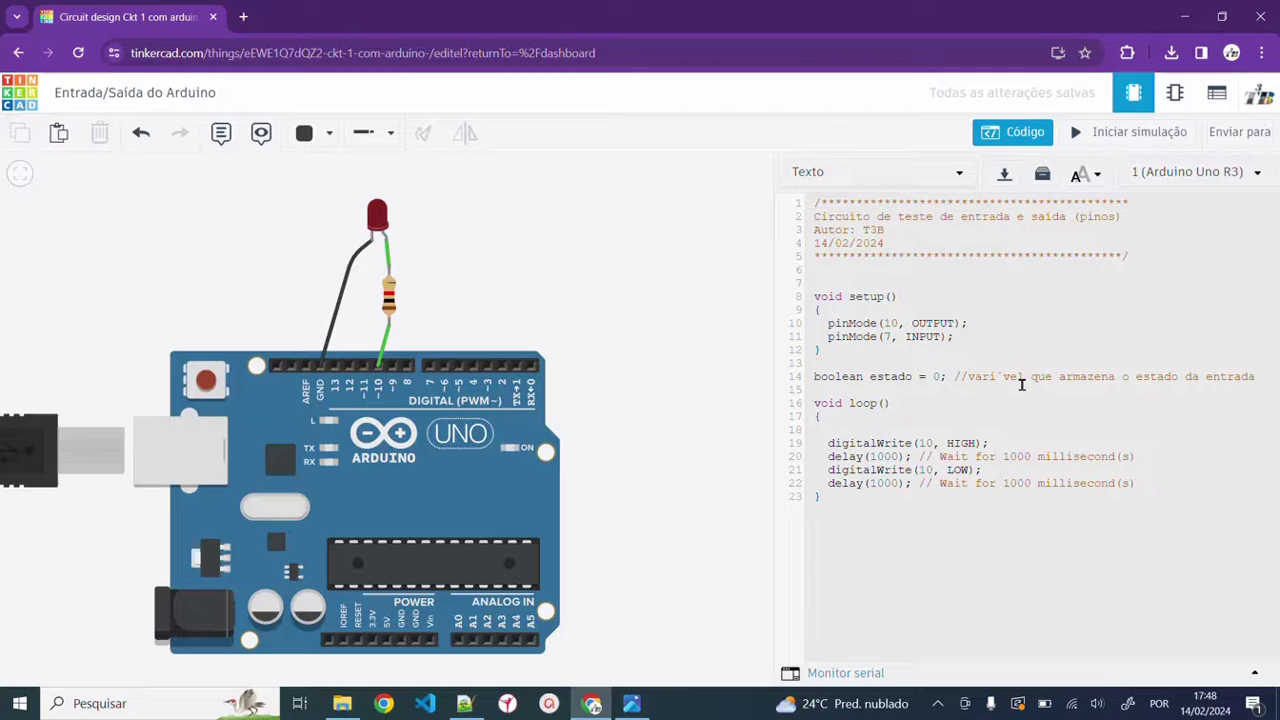
{"action": "type", "text": "estado ="}
{"action": "type", "text": "digitalRead(7);"}
Step: Delete both delay lines and the digitalWrite LOW line from loop()
{"action": "left_click_drag", "start_coordinate": [828, 456], "coordinate": [1143, 484]}
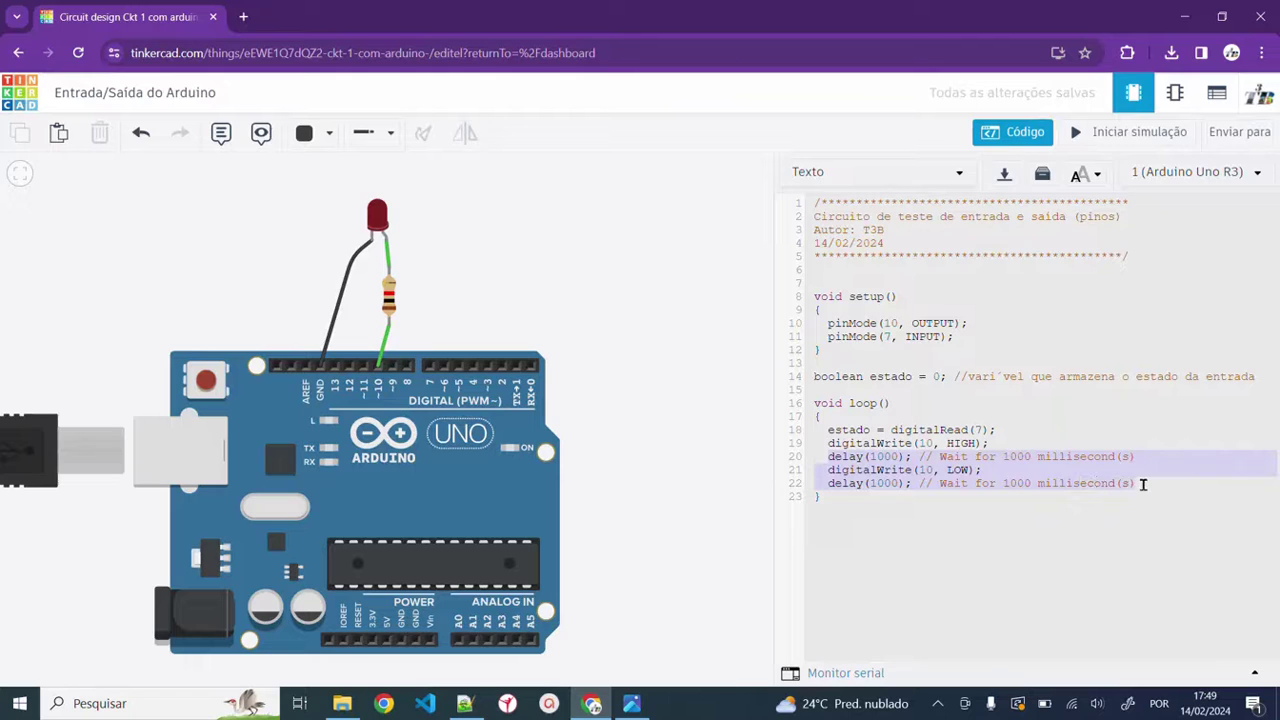
{"action": "key", "text": "BackSpace"}
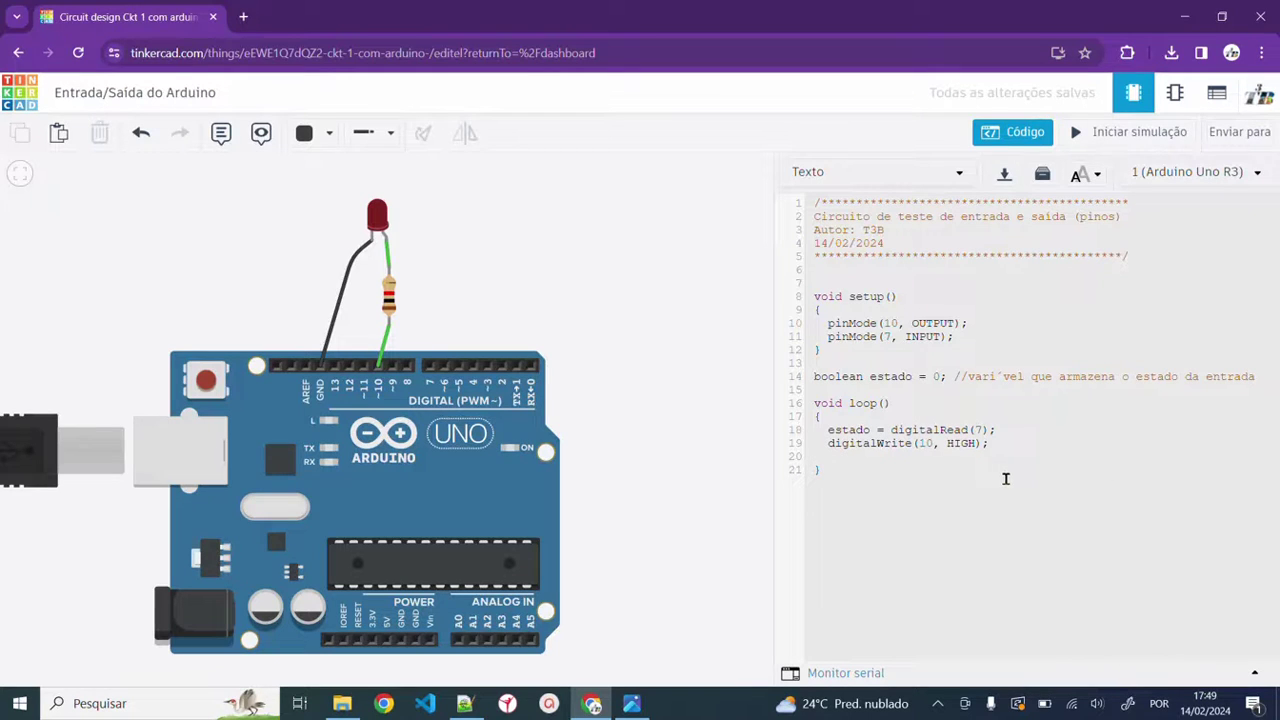
{"action": "key", "text": "BackSpace"}
Step: Replace HIGH with estado in the remaining digitalWrite call for pin 10
{"action": "left_click", "coordinate": [948, 444]}
{"action": "type", "text": "estado"}
{"action": "key", "text": "Delete"}
{"action": "key", "text": "Delete"}
{"action": "key", "text": "Delete"}
Step: Hide the code and place a pushbutton beside the LED's resistor, above pin 7 of the Arduino
{"action": "left_click", "coordinate": [995, 137]}
{"action": "left_click_drag", "start_coordinate": [777, 331], "coordinate": [747, 345]}
{"action": "left_click_drag", "start_coordinate": [1246, 289], "coordinate": [420, 289]}
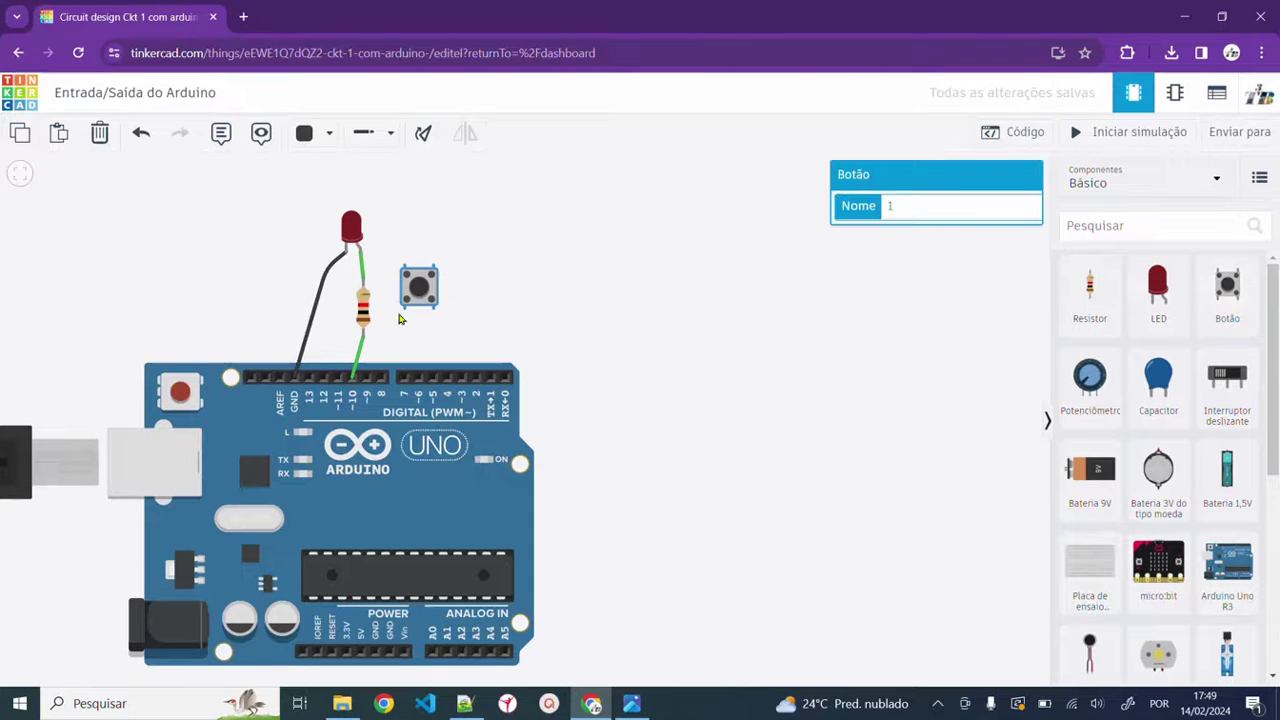
Step: Wire the pushbutton's lower-left terminal to digital pin 7 with a turquoise wire
{"action": "left_click", "coordinate": [405, 311]}
{"action": "left_click", "coordinate": [405, 377]}
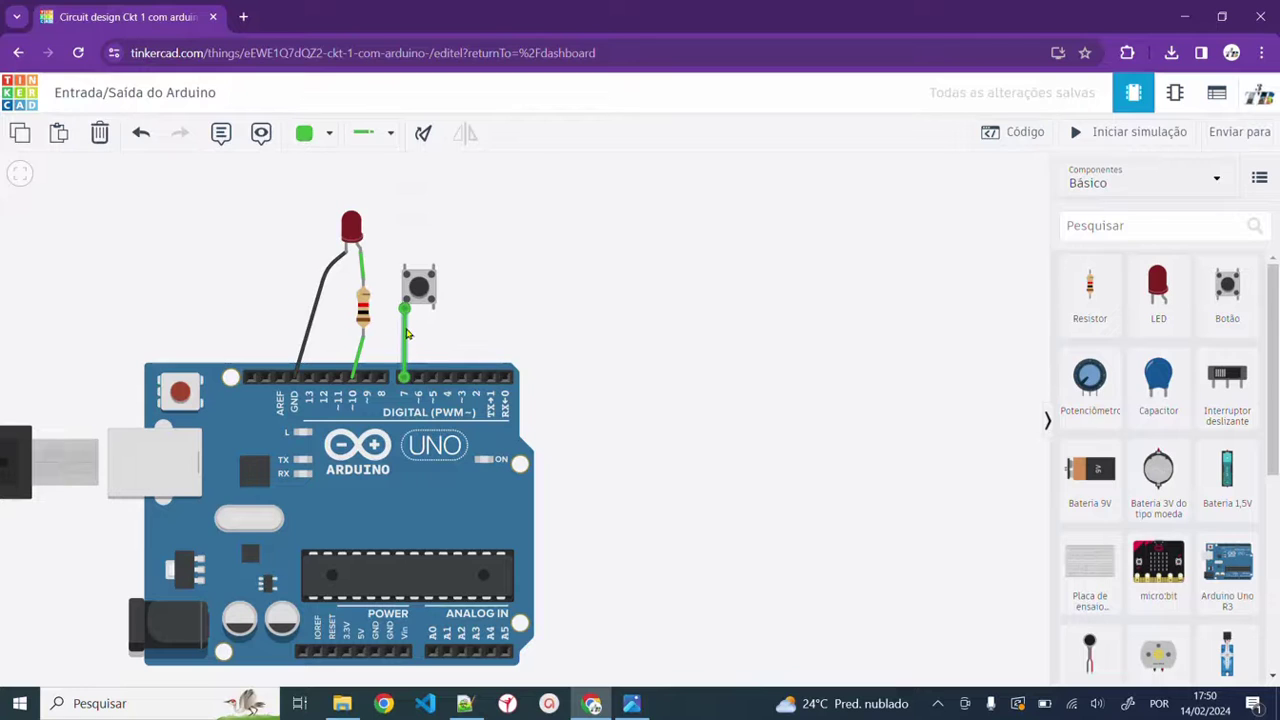
{"action": "left_click", "coordinate": [644, 329]}
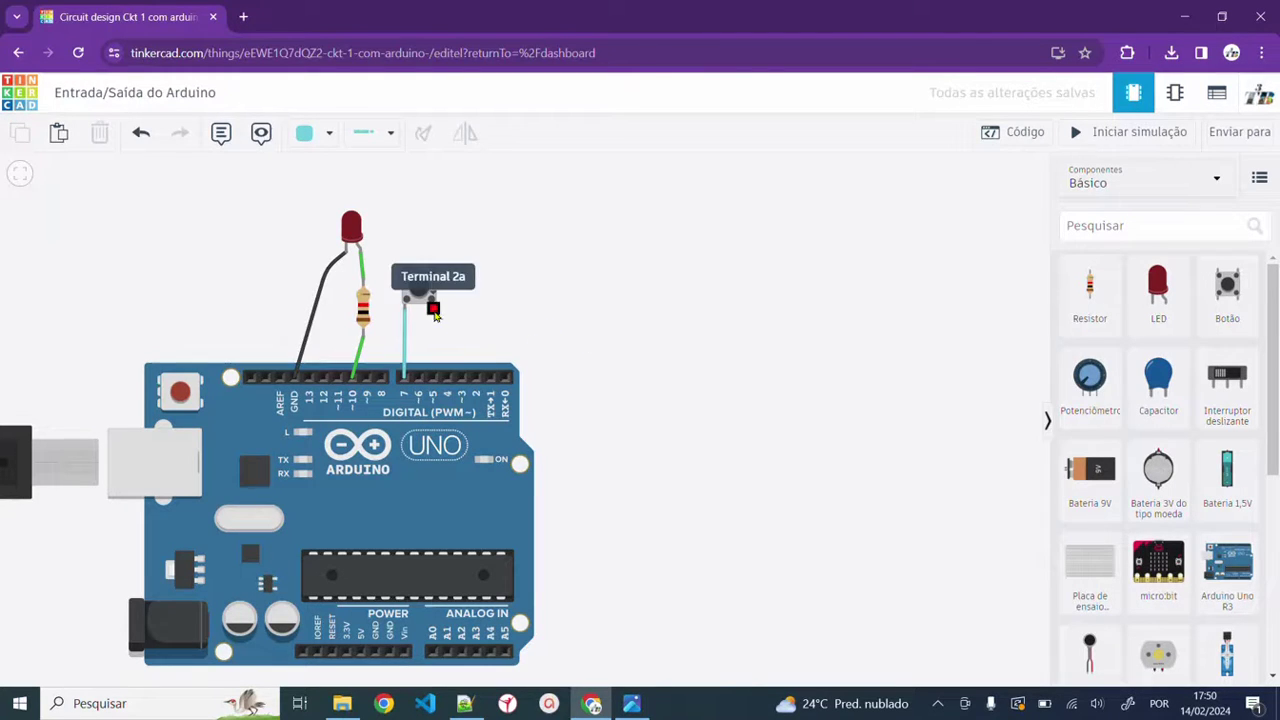
Step: Route a red wire from the pushbutton's Terminal 2a around the Arduino's outer side to the 5V pin
{"action": "left_click", "coordinate": [434, 319]}
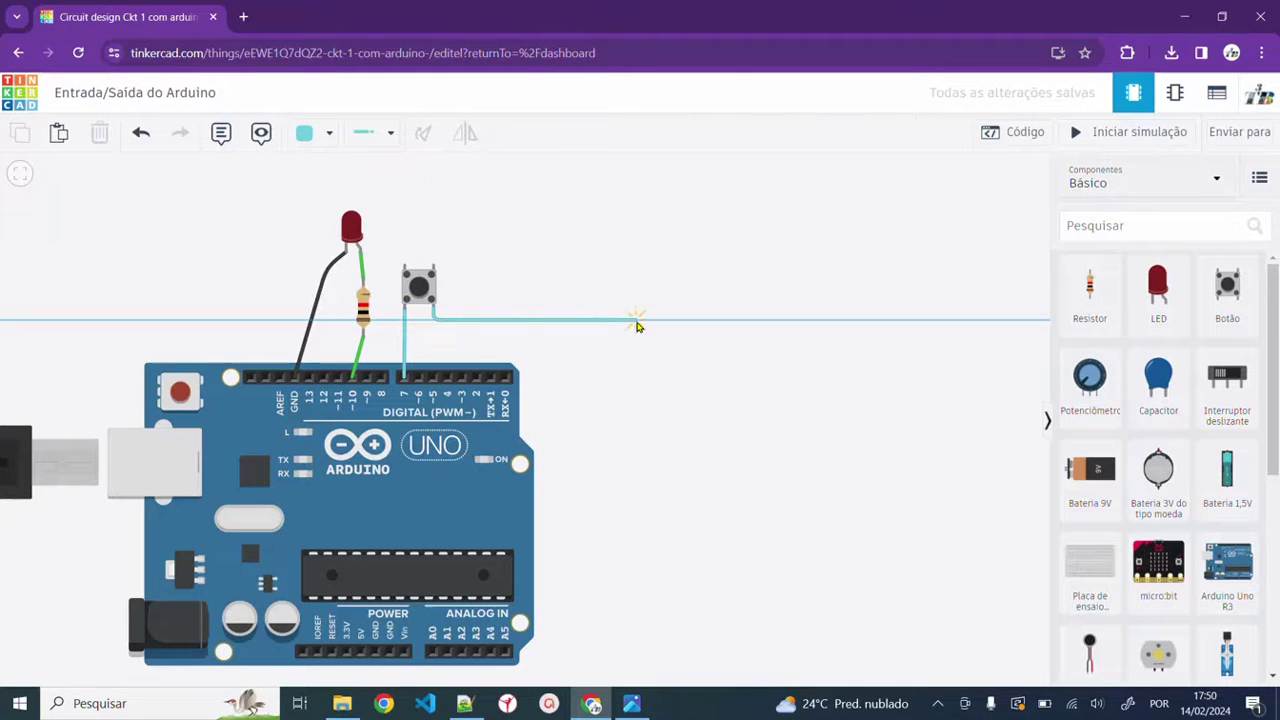
{"action": "left_click", "coordinate": [636, 320]}
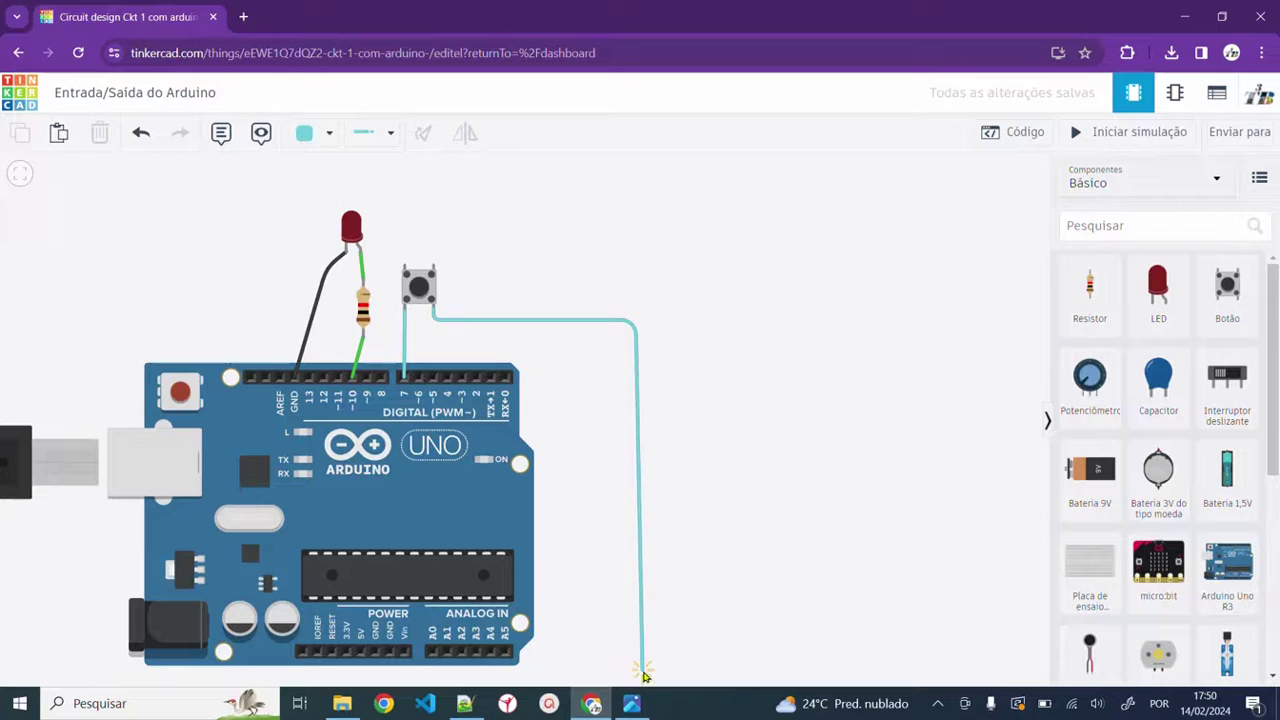
{"action": "left_click", "coordinate": [642, 675]}
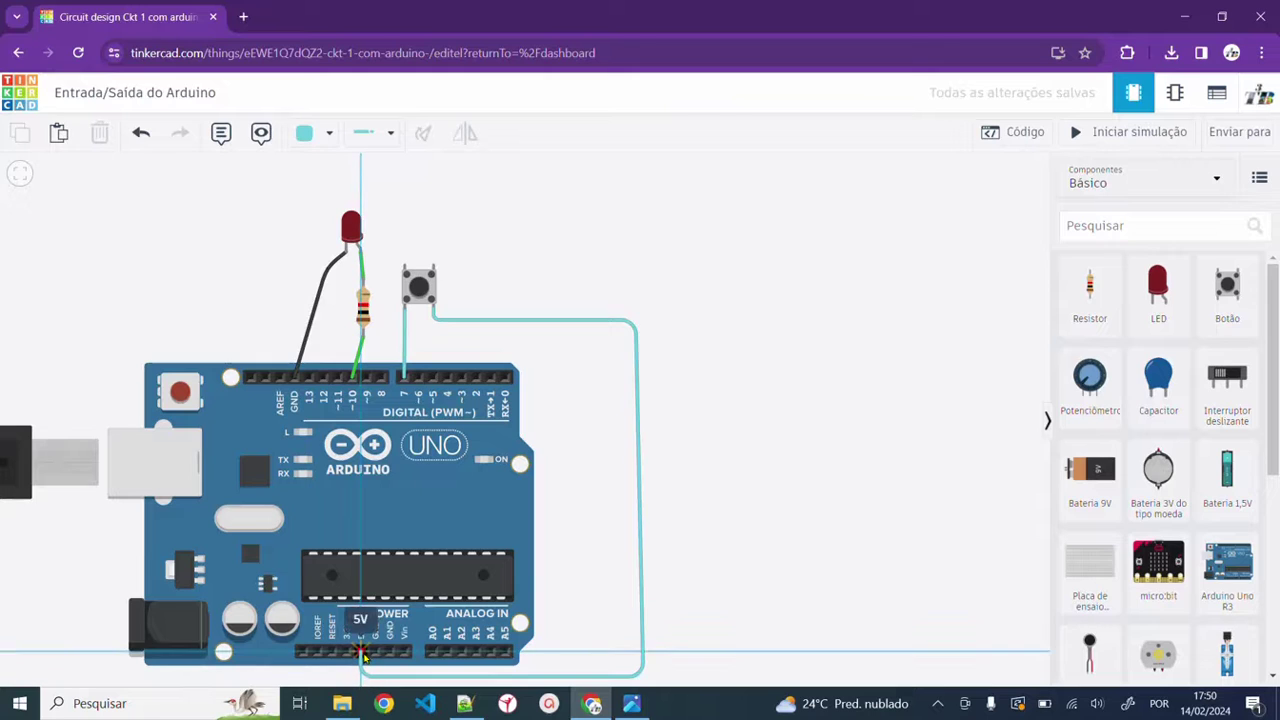
{"action": "left_click", "coordinate": [361, 652]}
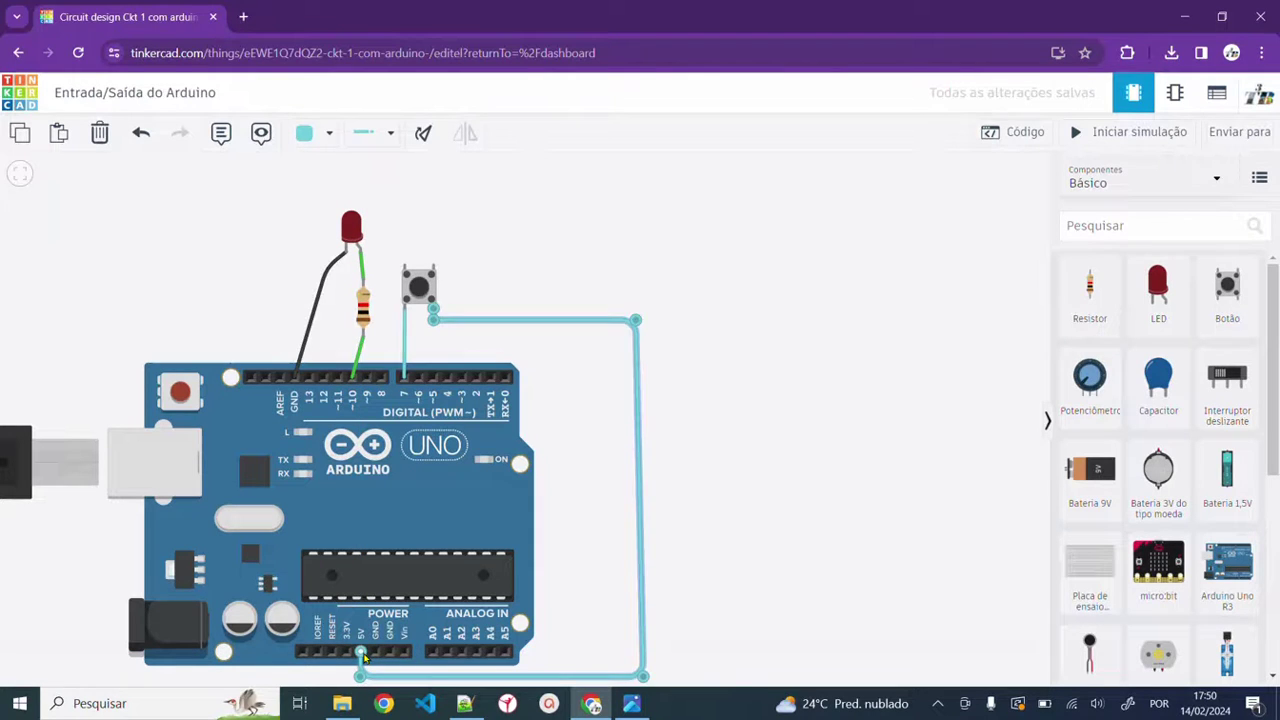
{"action": "key", "text": "2"}
{"action": "left_click", "coordinate": [787, 475]}
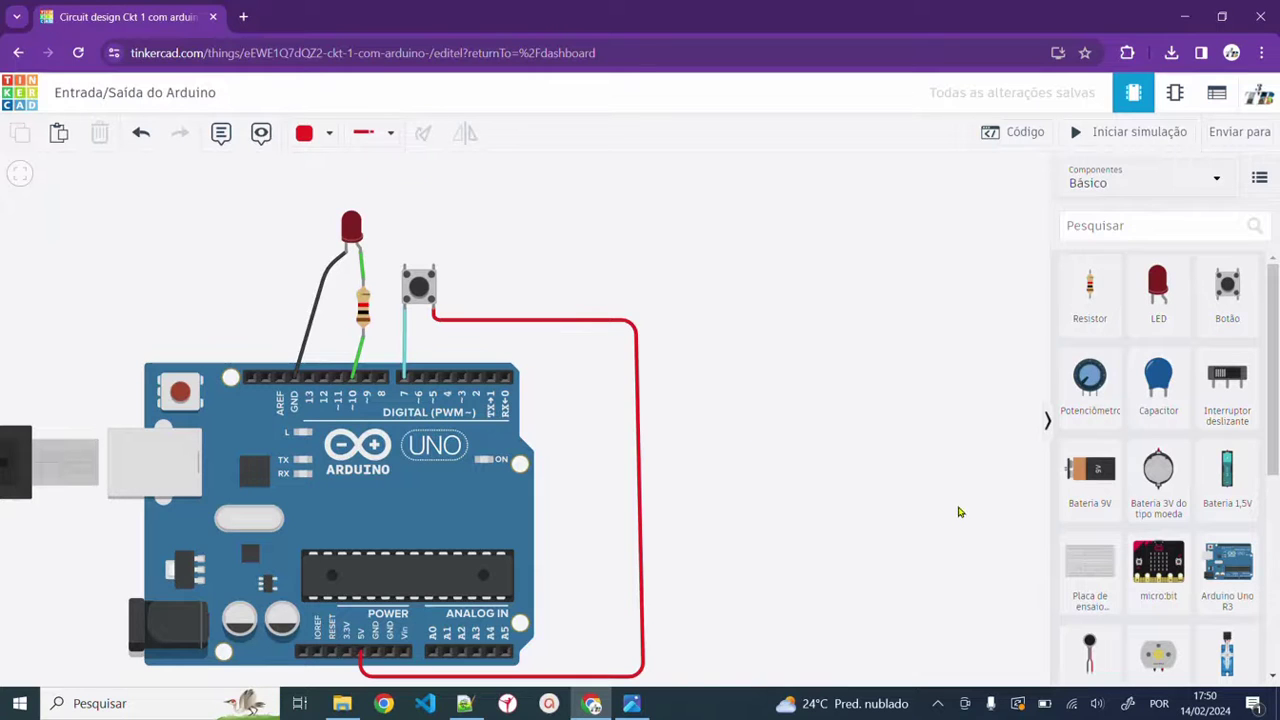
Step: Run the simulation with the code shown, test the pushbutton's effect on the LED, and stop the simulation
{"action": "scroll", "coordinate": [845, 414], "scroll_direction": "down", "scroll_amount": 1}
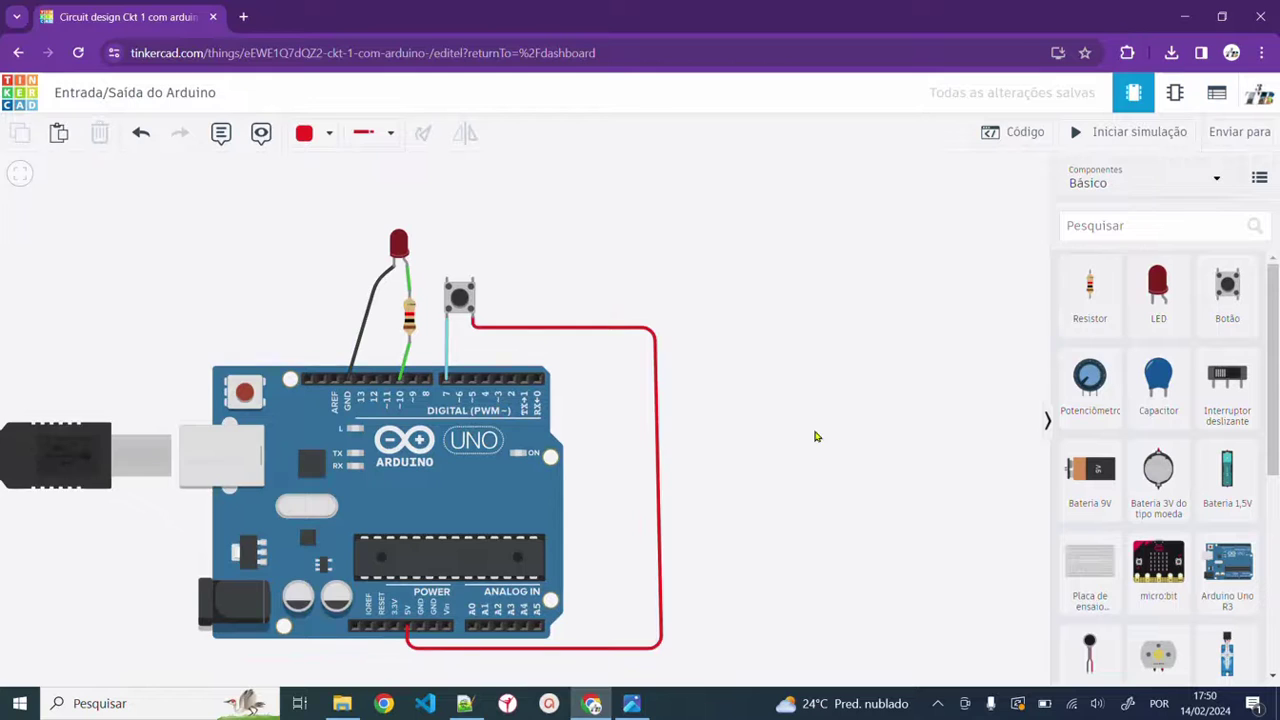
{"action": "left_click_drag", "start_coordinate": [817, 437], "coordinate": [740, 421]}
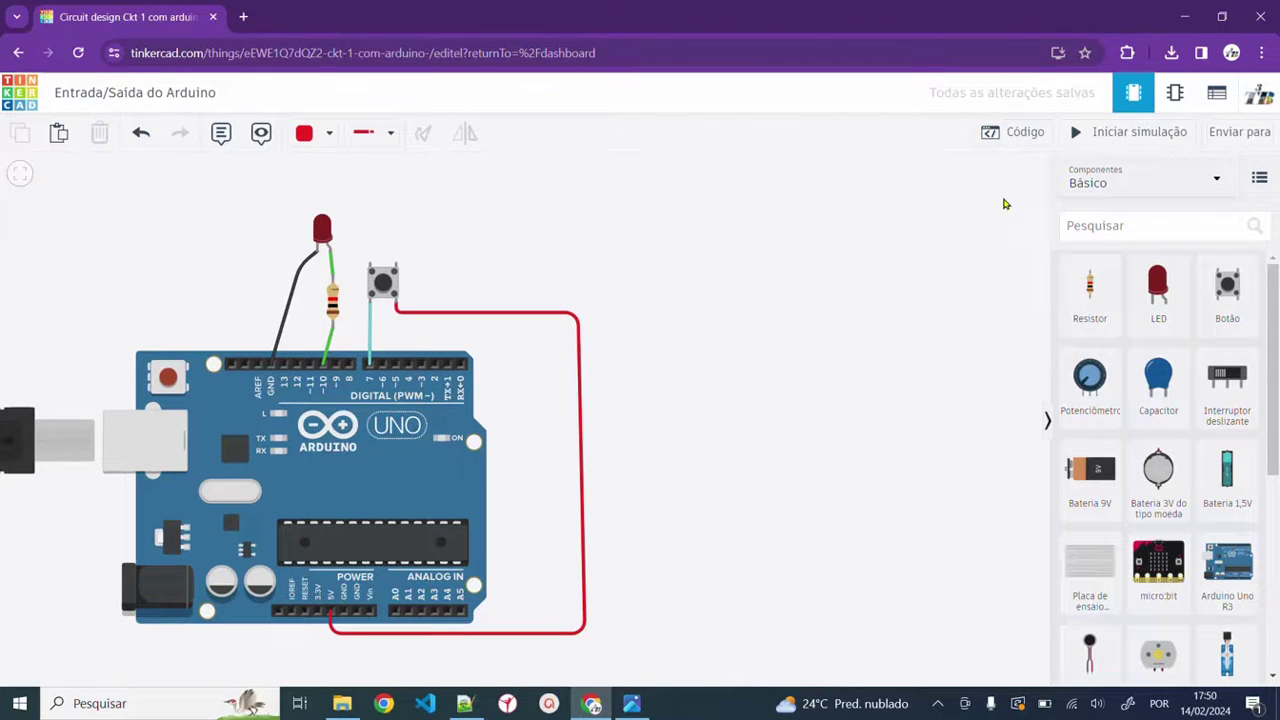
{"action": "left_click", "coordinate": [1124, 135]}
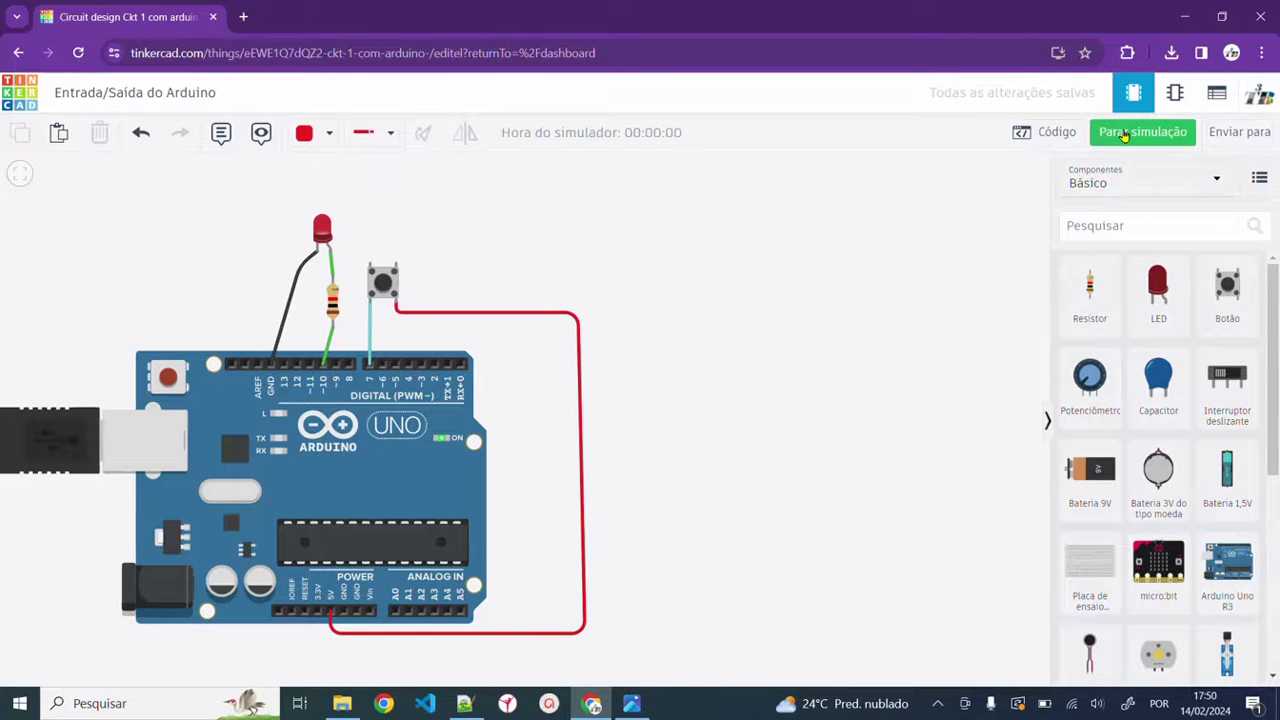
{"action": "left_click", "coordinate": [1022, 132]}
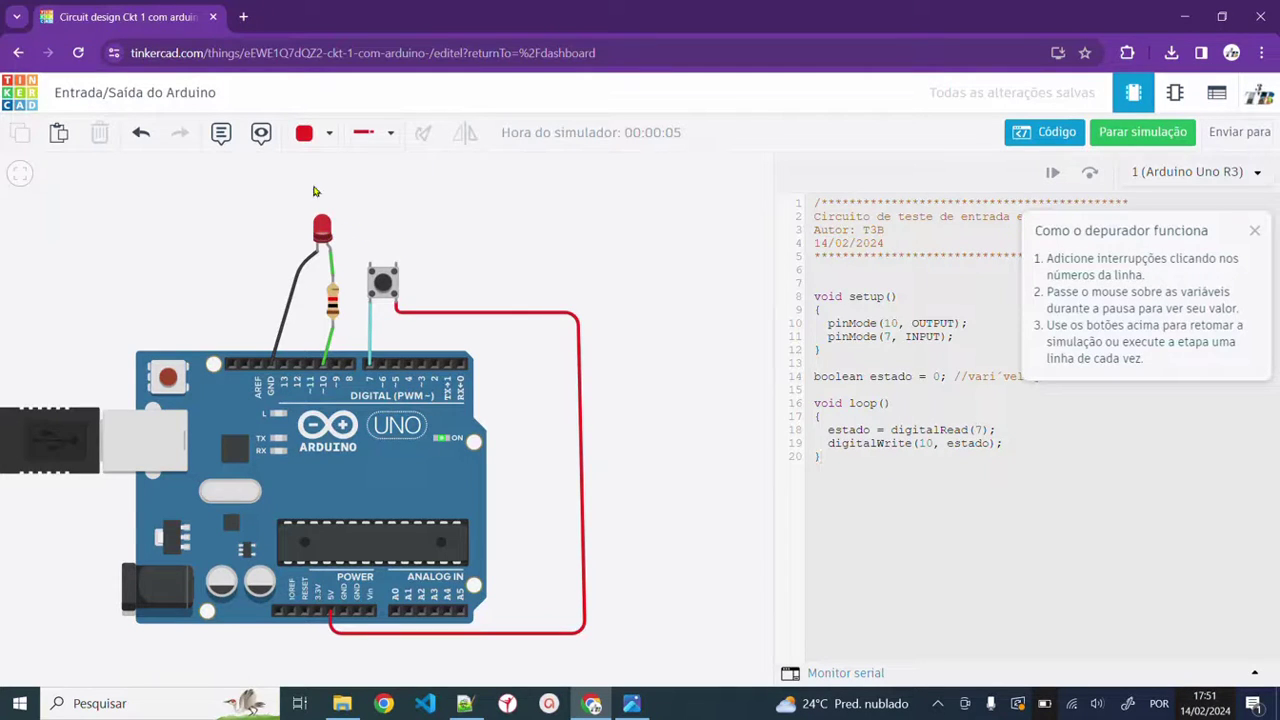
{"action": "left_click", "coordinate": [383, 285]}
{"action": "left_click", "coordinate": [1255, 231]}
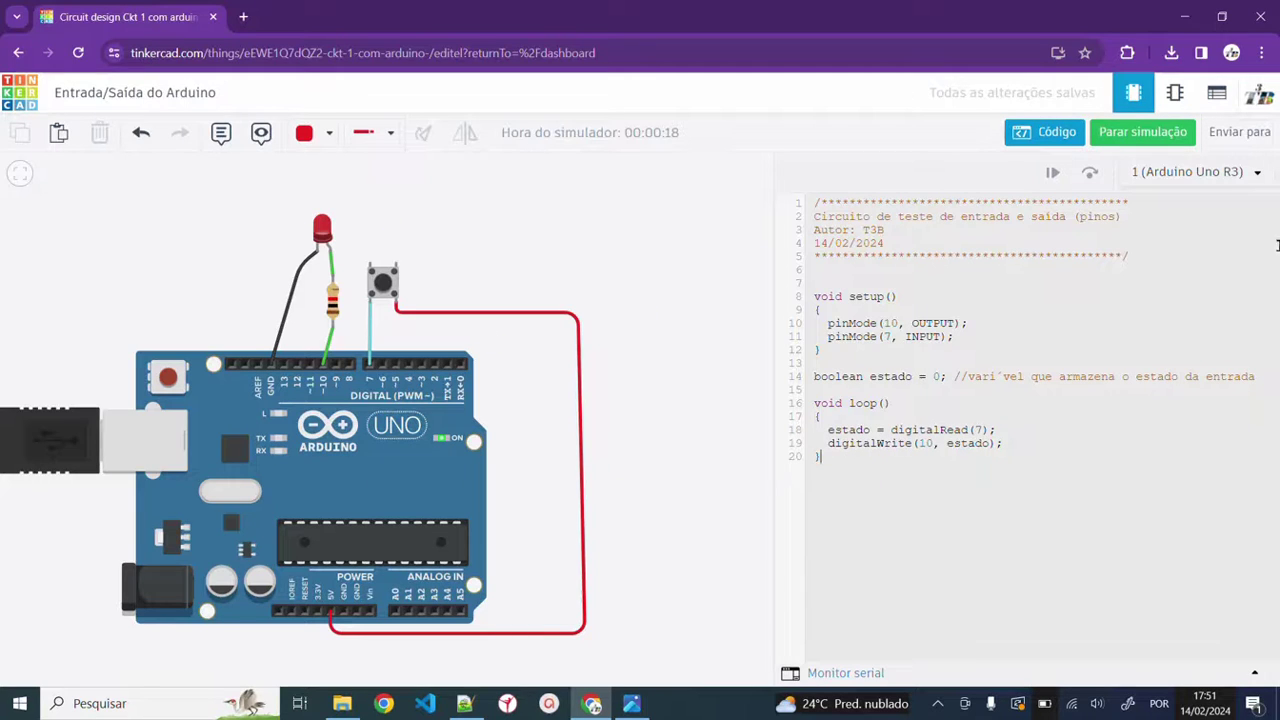
{"action": "left_click", "coordinate": [1145, 131]}
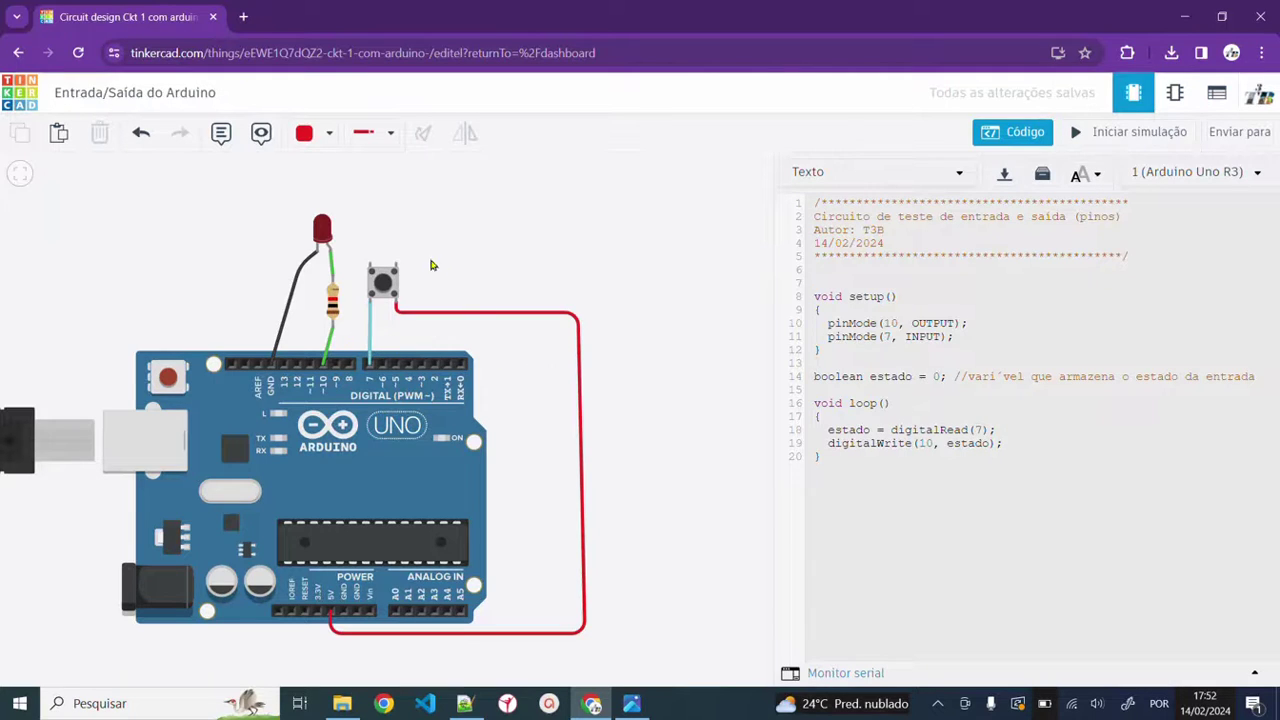
Step: Try wiring the pushbutton's upper-left terminal directly to the GND pin beside pin 13 in black, and simulate the circuit
{"action": "left_click", "coordinate": [369, 264]}
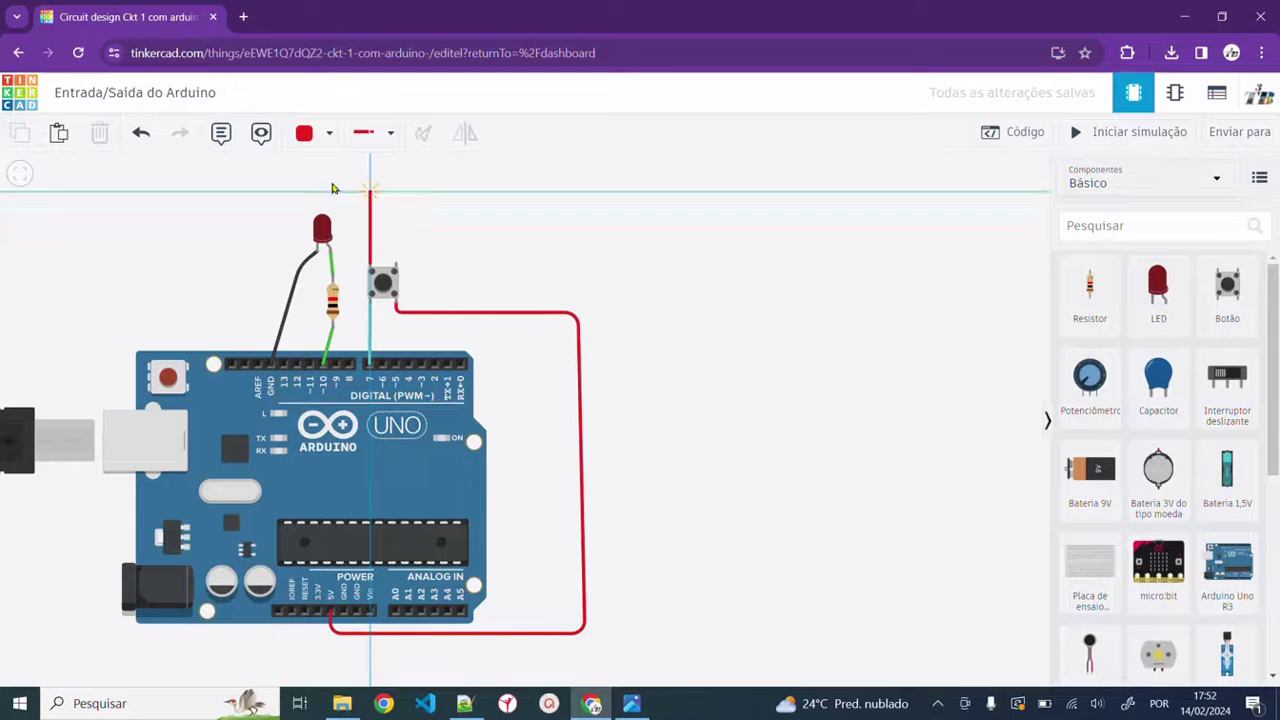
{"action": "left_click", "coordinate": [370, 191]}
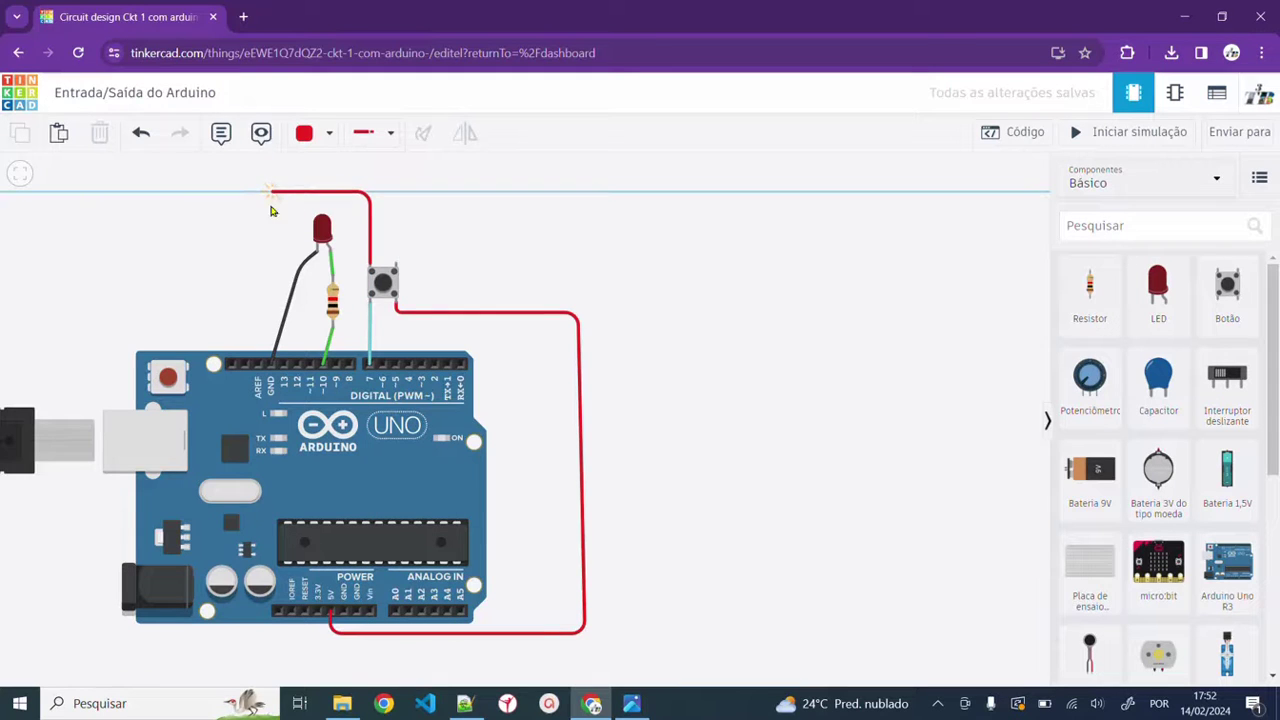
{"action": "left_click", "coordinate": [272, 191]}
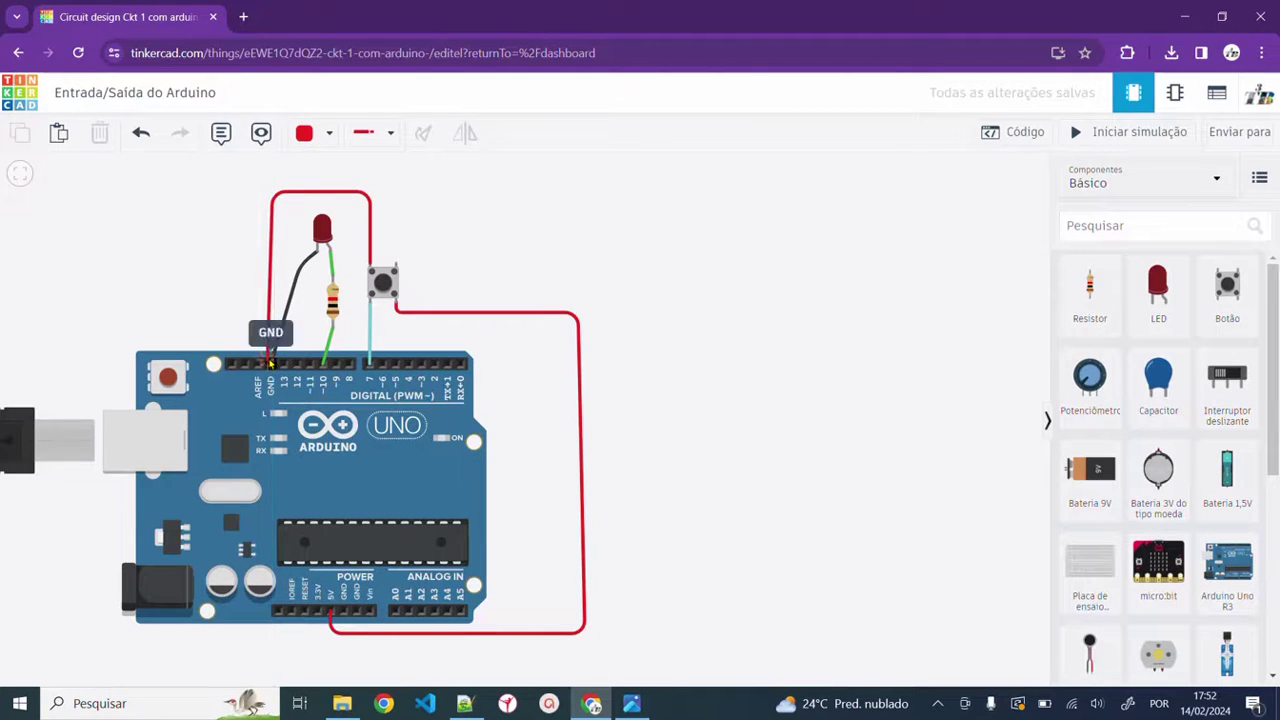
{"action": "left_click", "coordinate": [272, 367]}
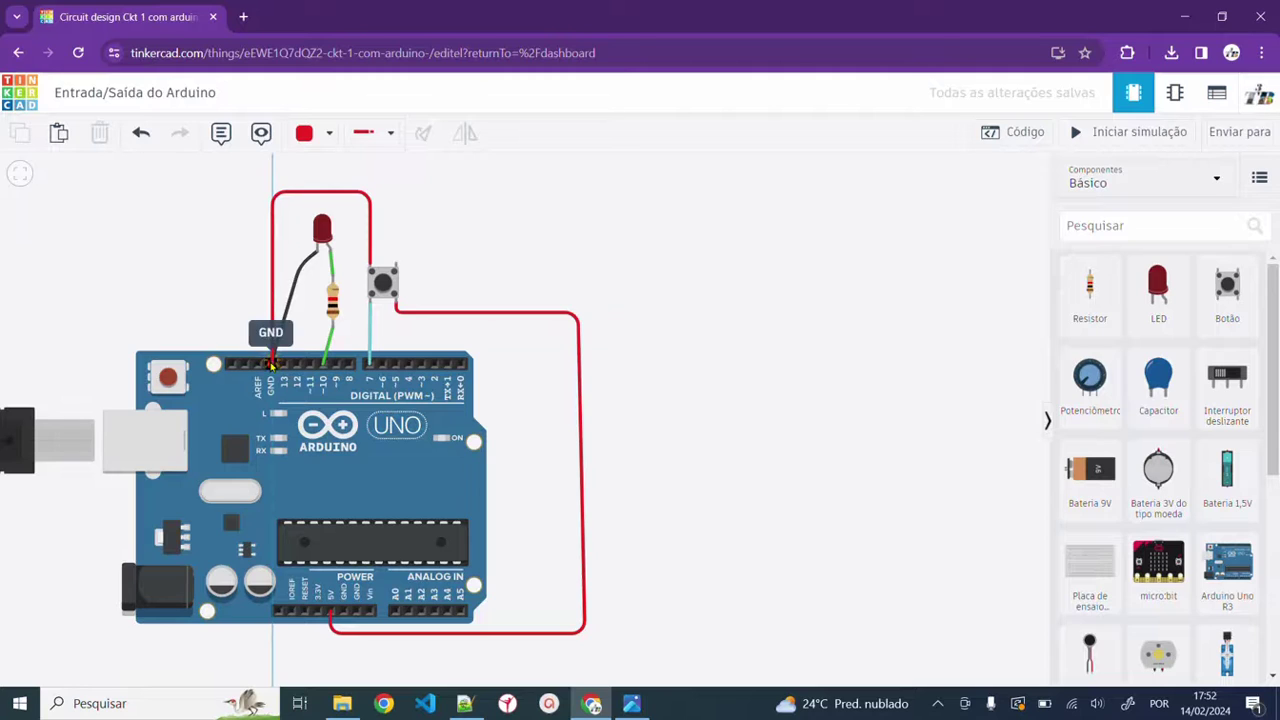
{"action": "left_click", "coordinate": [272, 367]}
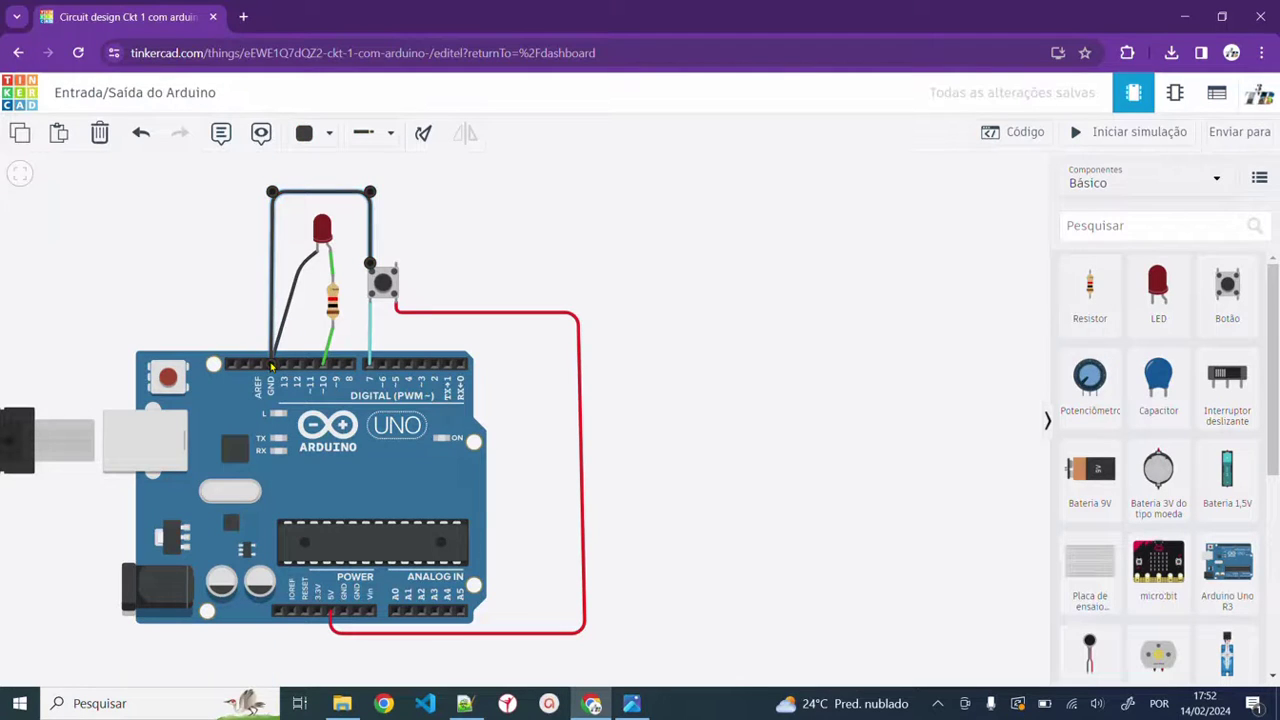
{"action": "left_click", "coordinate": [754, 424]}
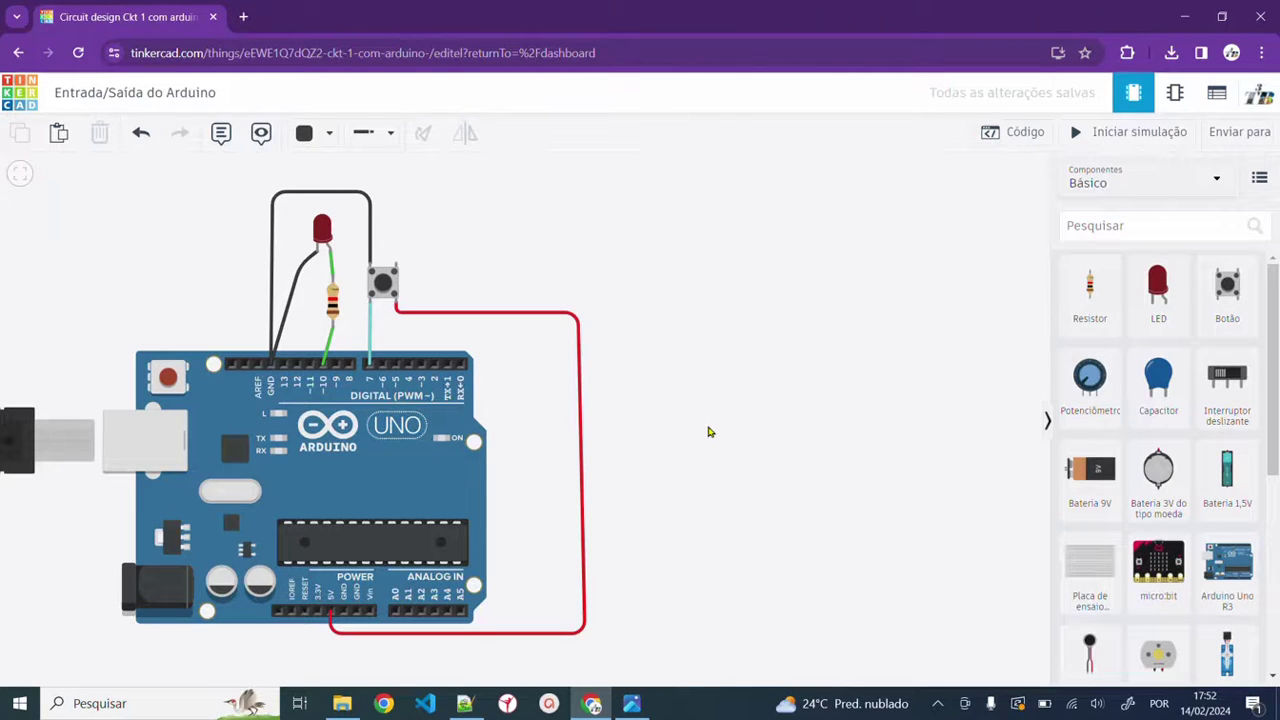
{"action": "left_click", "coordinate": [1096, 137]}
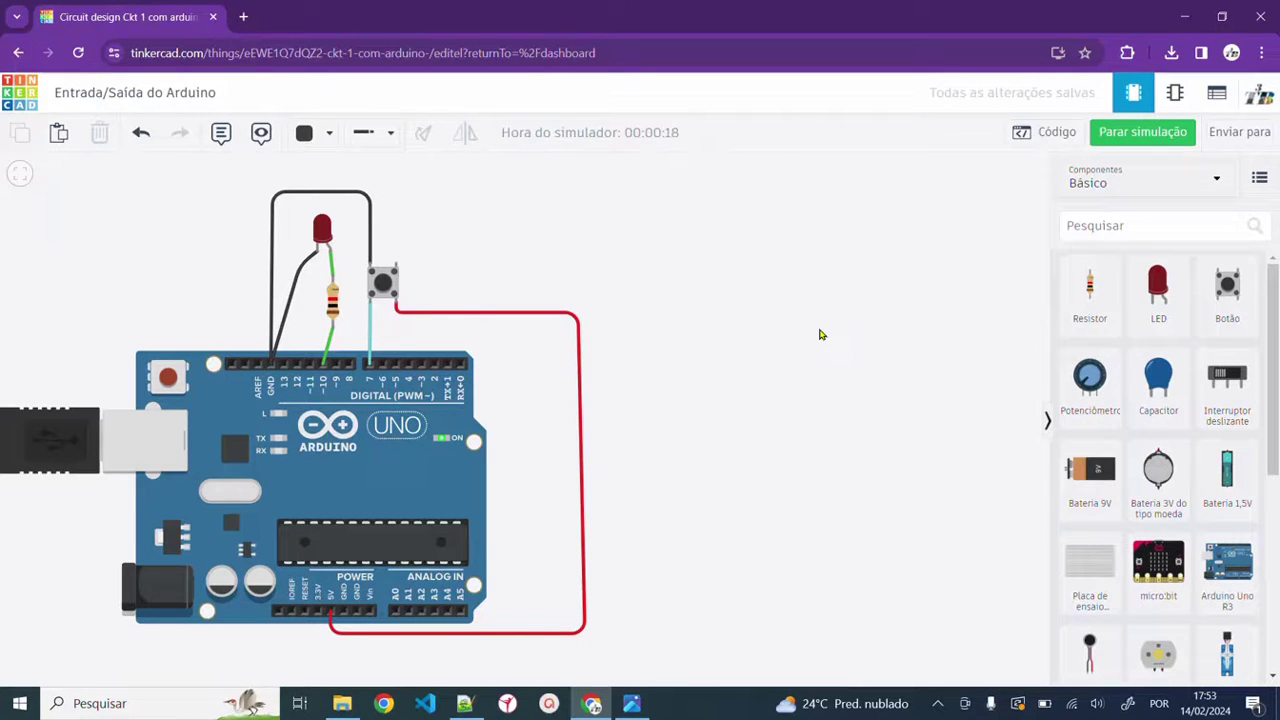
{"action": "left_click", "coordinate": [1131, 132]}
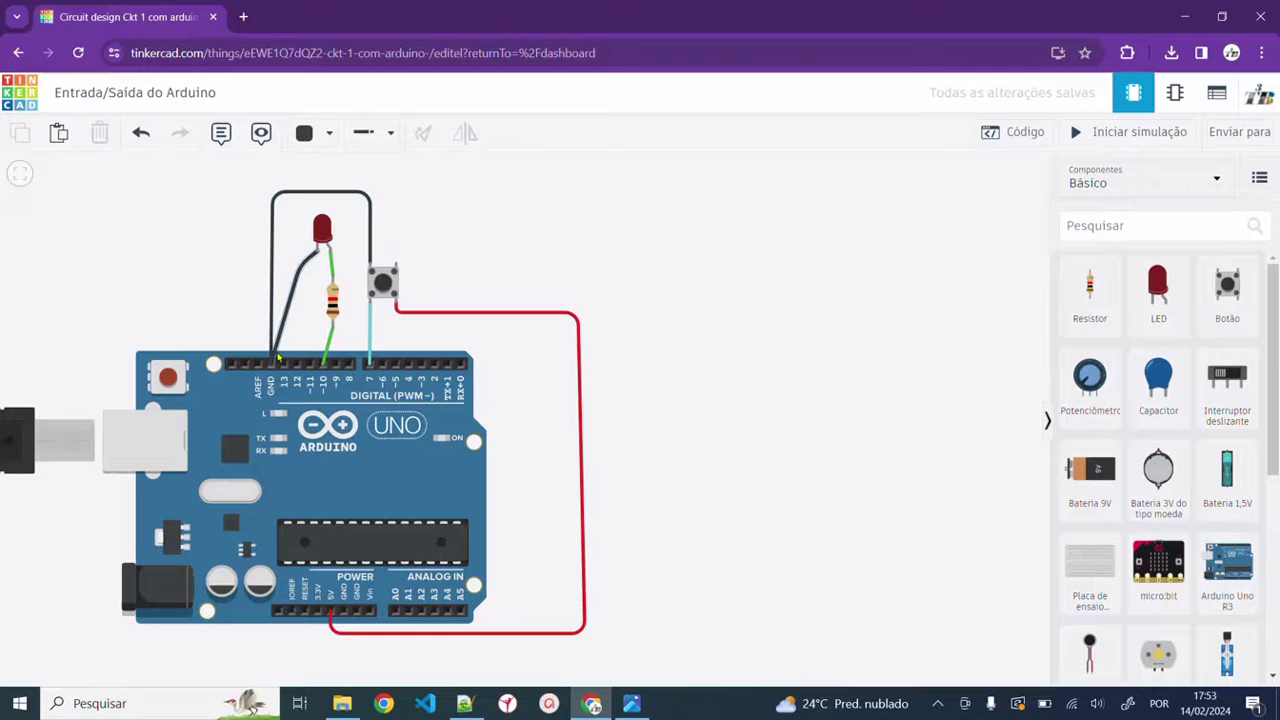
Step: Delete the black wire between the pushbutton and GND, and place a new vertical resistor above the button
{"action": "left_click", "coordinate": [371, 223]}
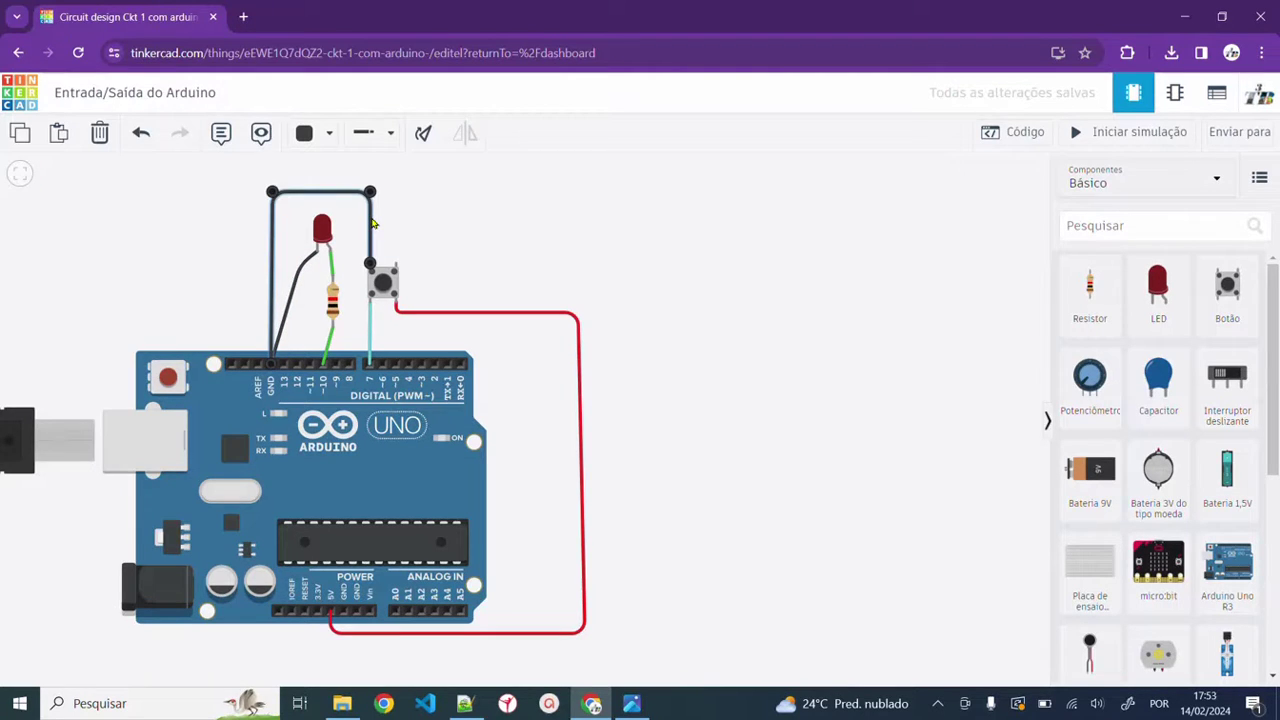
{"action": "key", "text": "Delete"}
{"action": "left_click_drag", "start_coordinate": [1088, 283], "coordinate": [365, 222]}
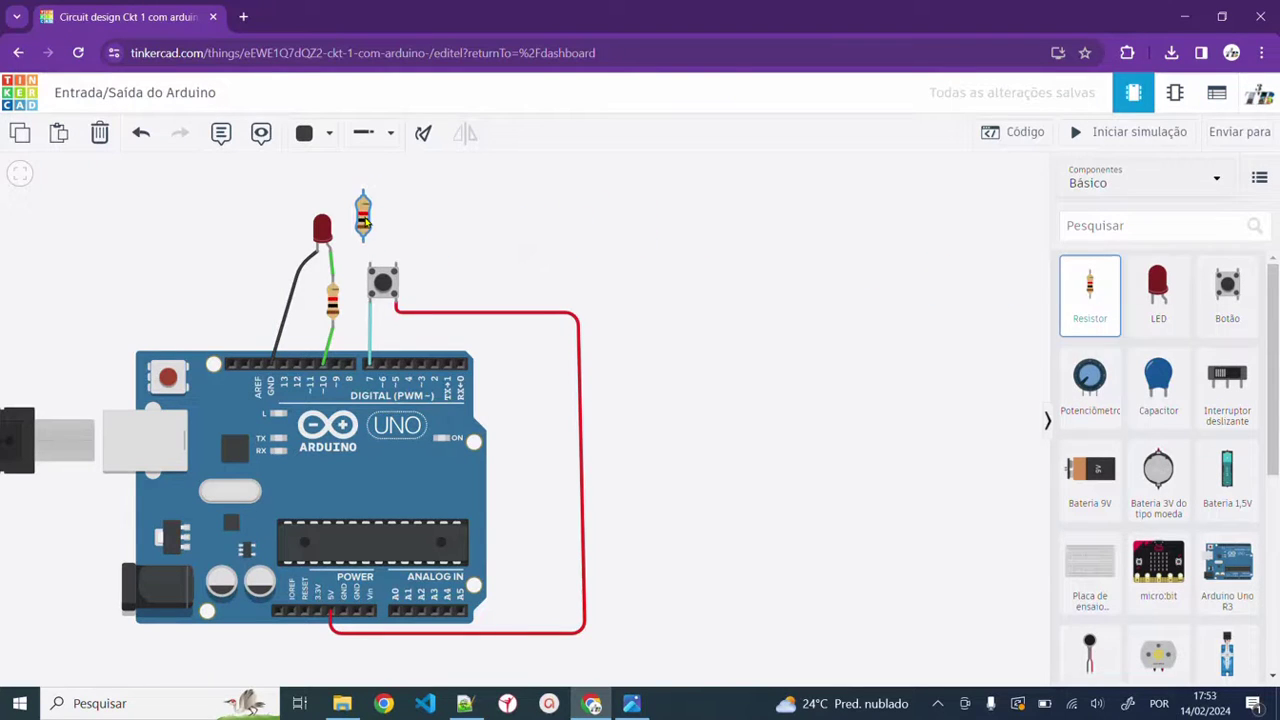
{"action": "left_click", "coordinate": [466, 229]}
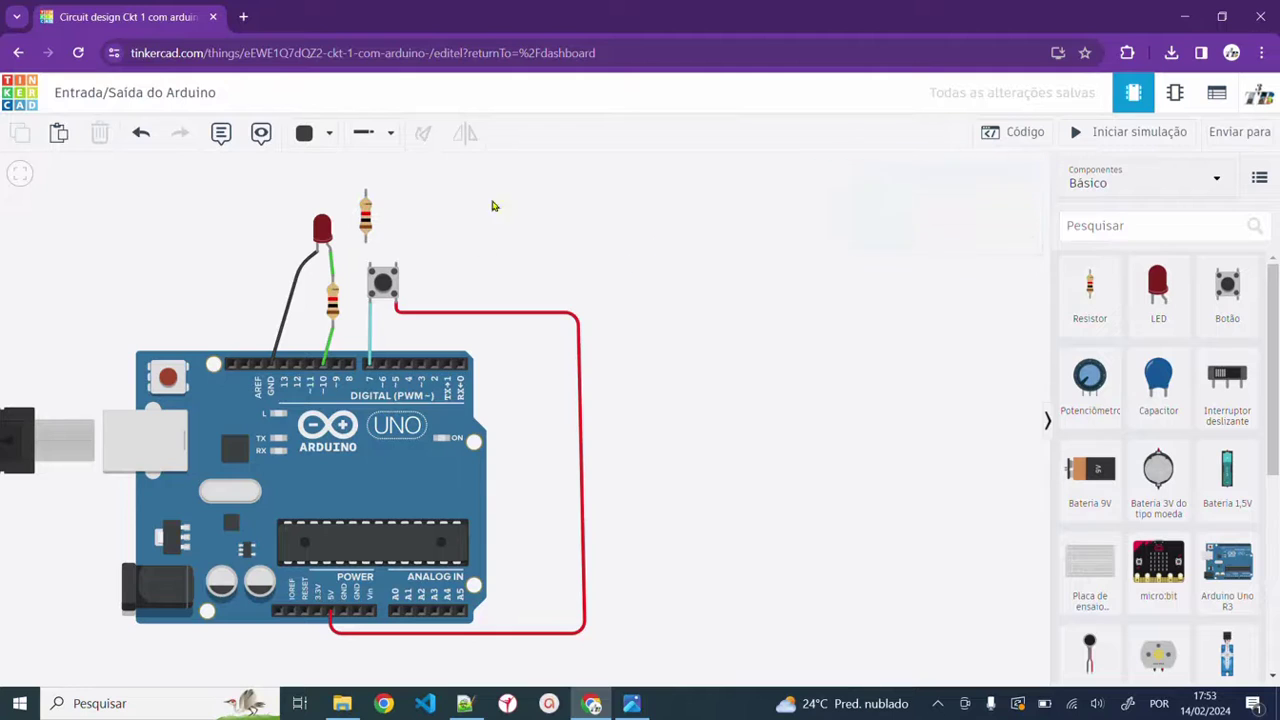
Step: Set the resistance of the new resistor above the pushbutton to 10 kΩ
{"action": "left_click", "coordinate": [368, 215]}
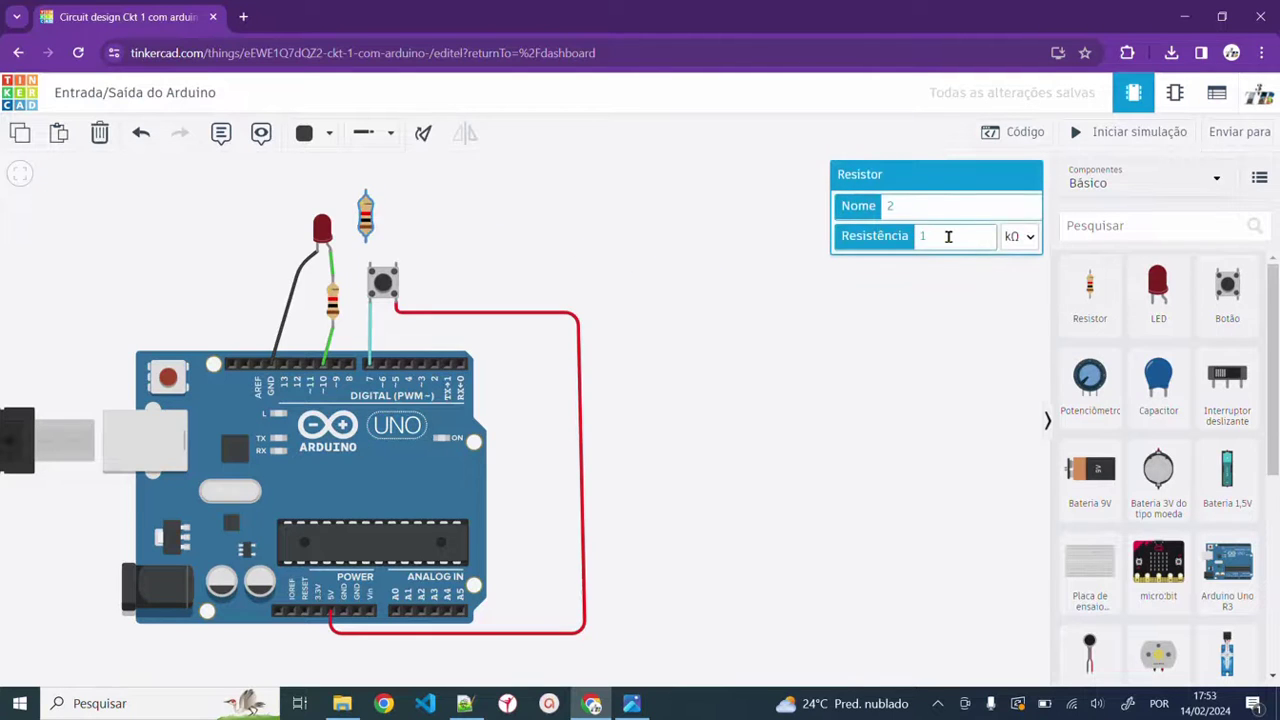
{"action": "type", "text": "0"}
{"action": "left_click", "coordinate": [887, 371]}
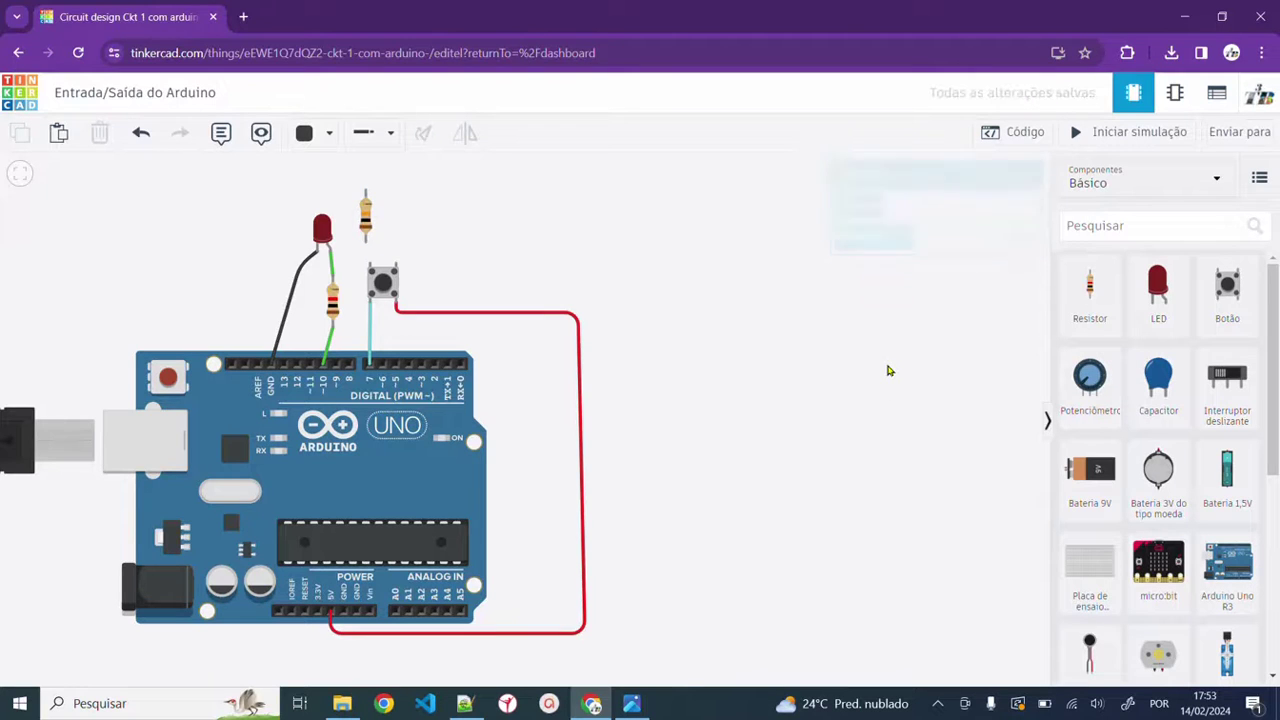
Step: Wire the pushbutton's upper-left terminal to the 10 kΩ resistor's Terminal 1 in black, and align the resistor vertically above that terminal
{"action": "left_click", "coordinate": [369, 264]}
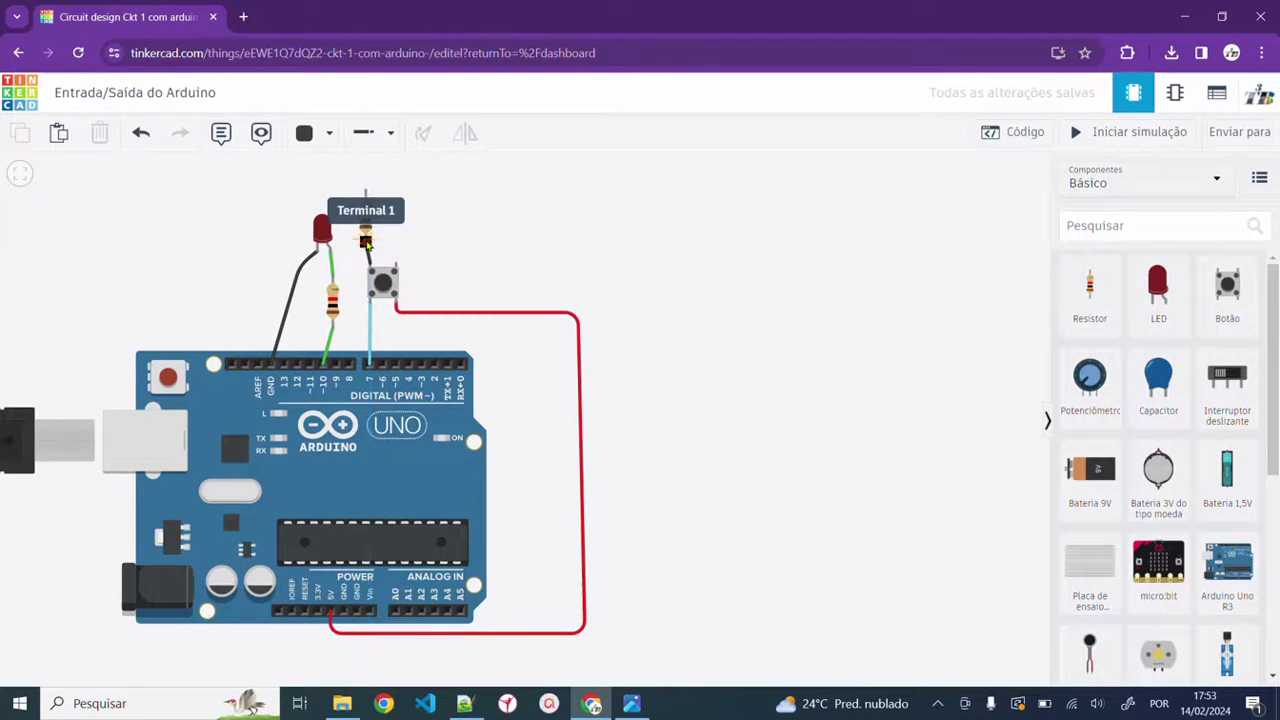
{"action": "left_click", "coordinate": [366, 242]}
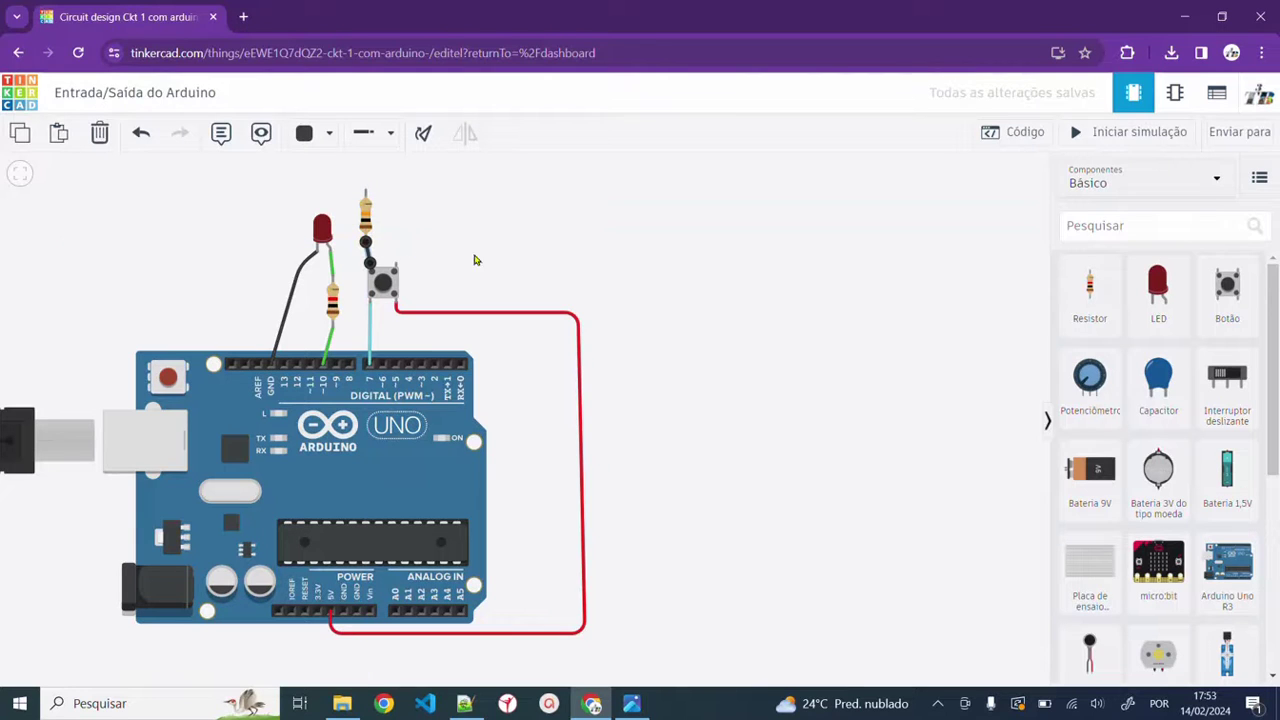
{"action": "left_click", "coordinate": [369, 222]}
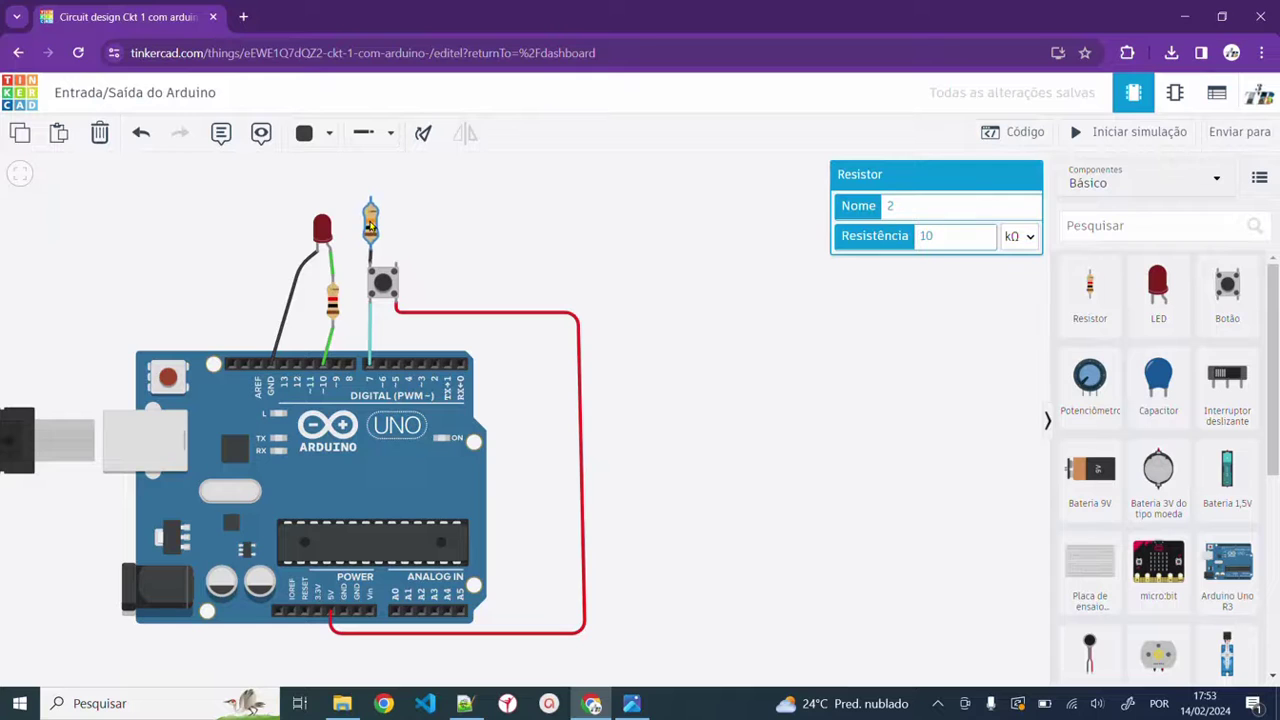
{"action": "left_click", "coordinate": [540, 231]}
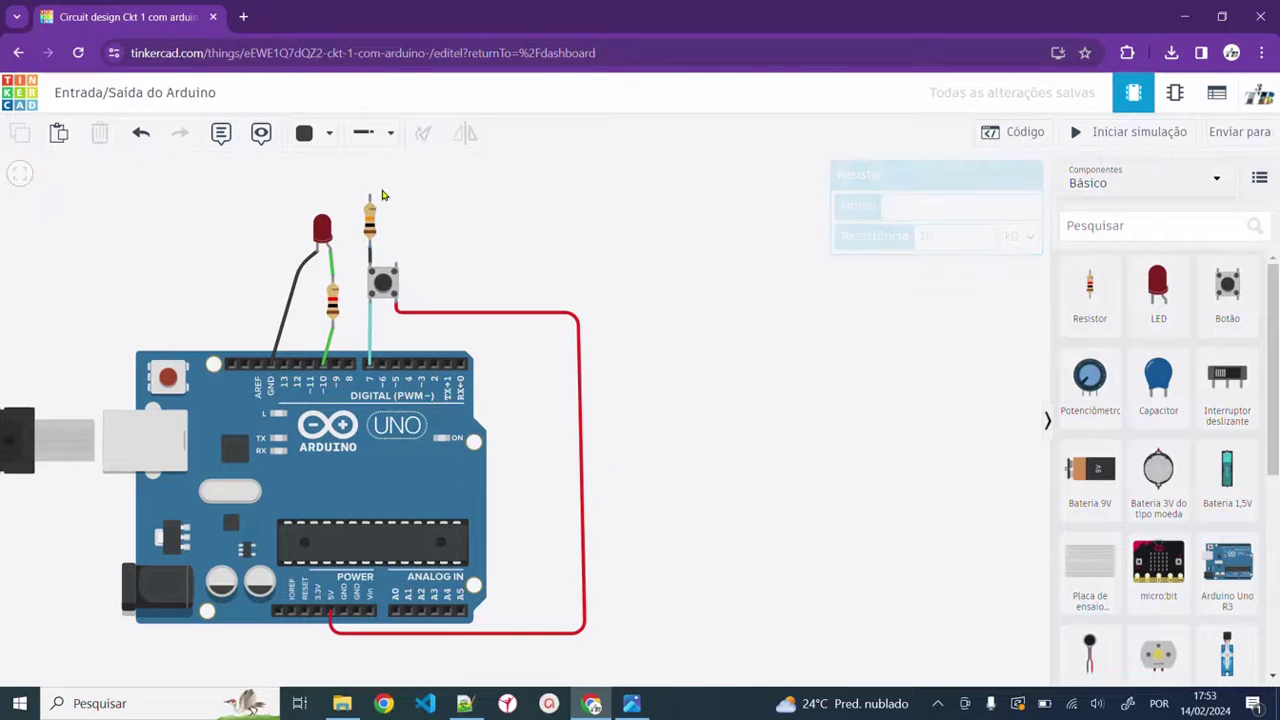
Step: Route a black wire from the 10 kΩ resistor's upper terminal over and around the LED to the GND pin beside pin 13
{"action": "left_click", "coordinate": [369, 195]}
{"action": "left_click", "coordinate": [369, 173]}
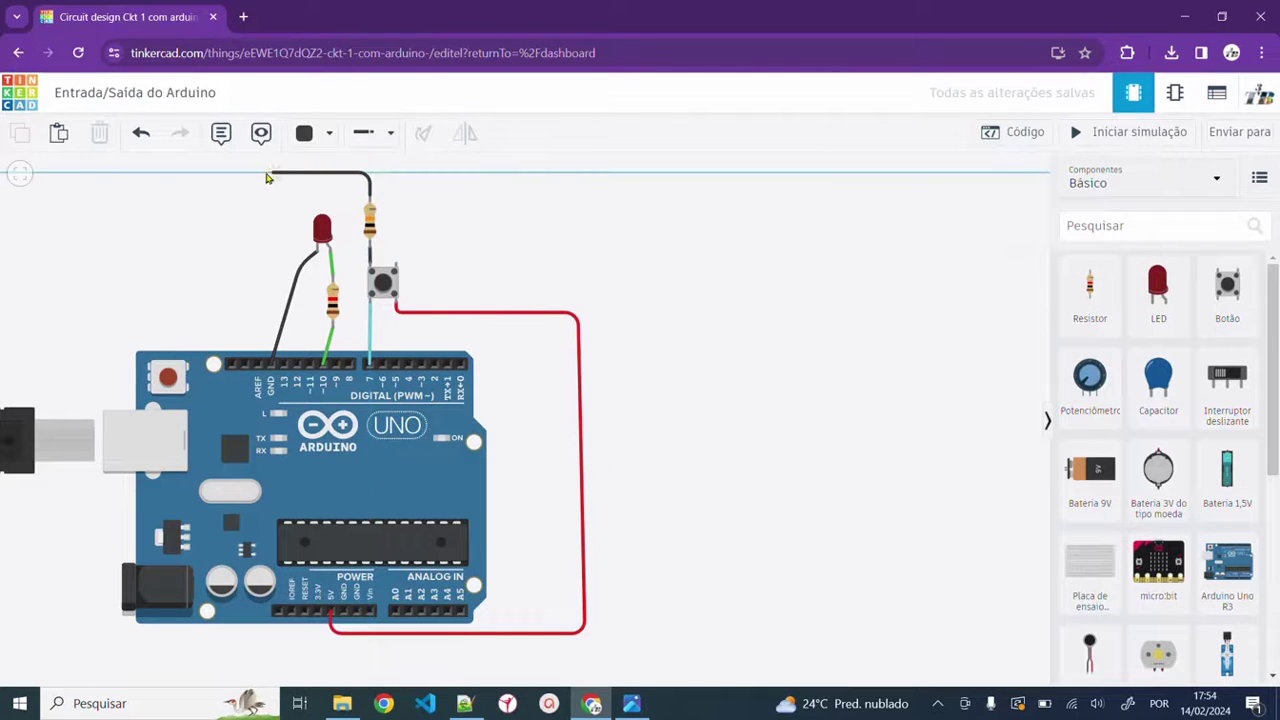
{"action": "left_click", "coordinate": [265, 175]}
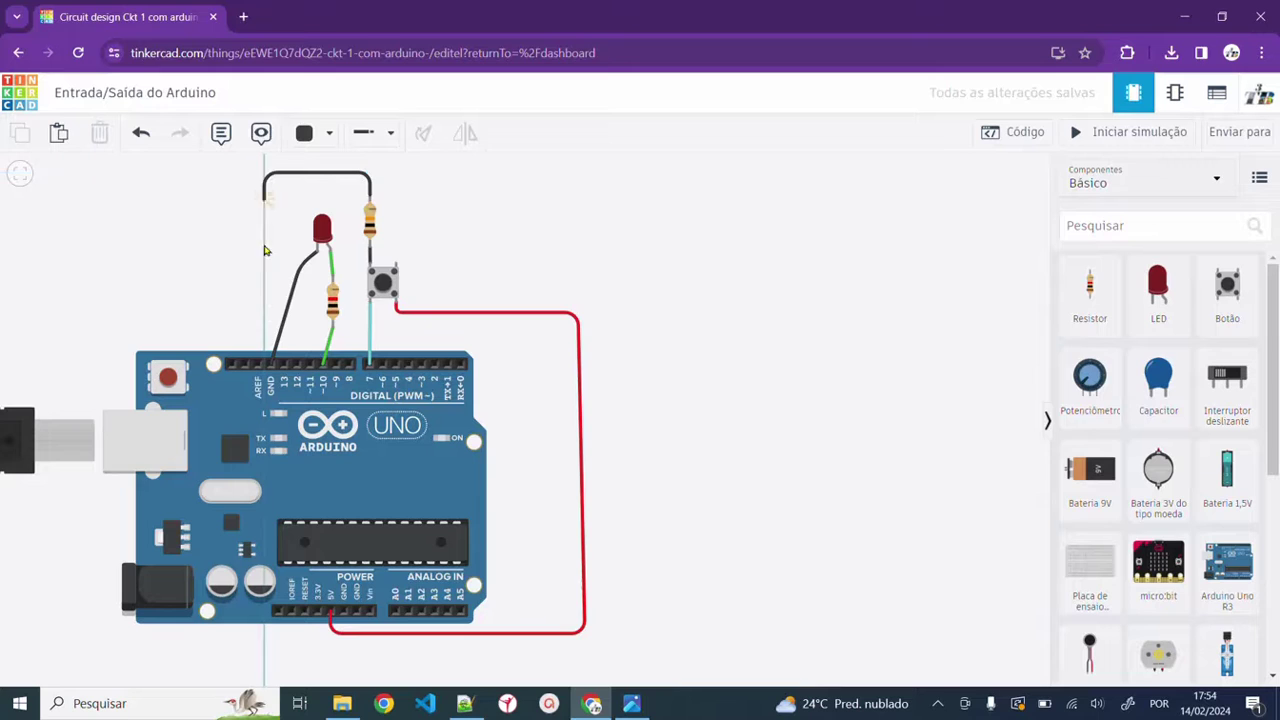
{"action": "left_click", "coordinate": [271, 364]}
{"action": "left_click", "coordinate": [267, 366]}
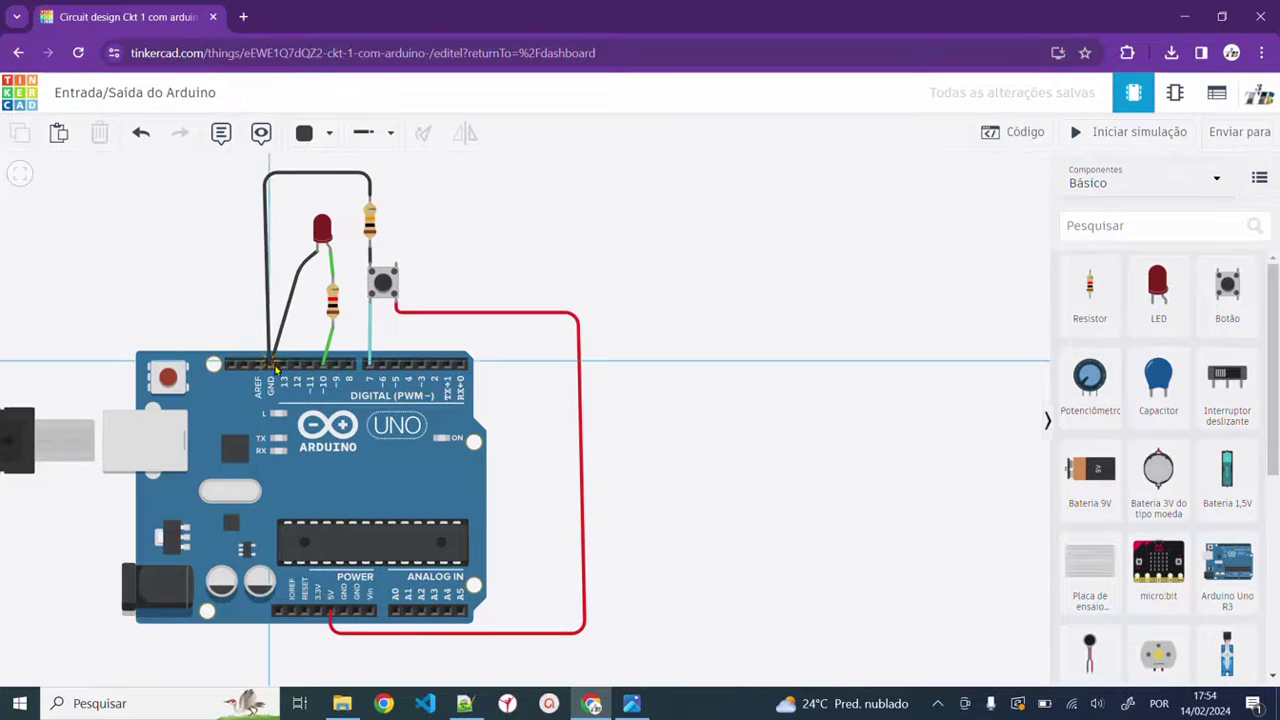
{"action": "left_click", "coordinate": [268, 365]}
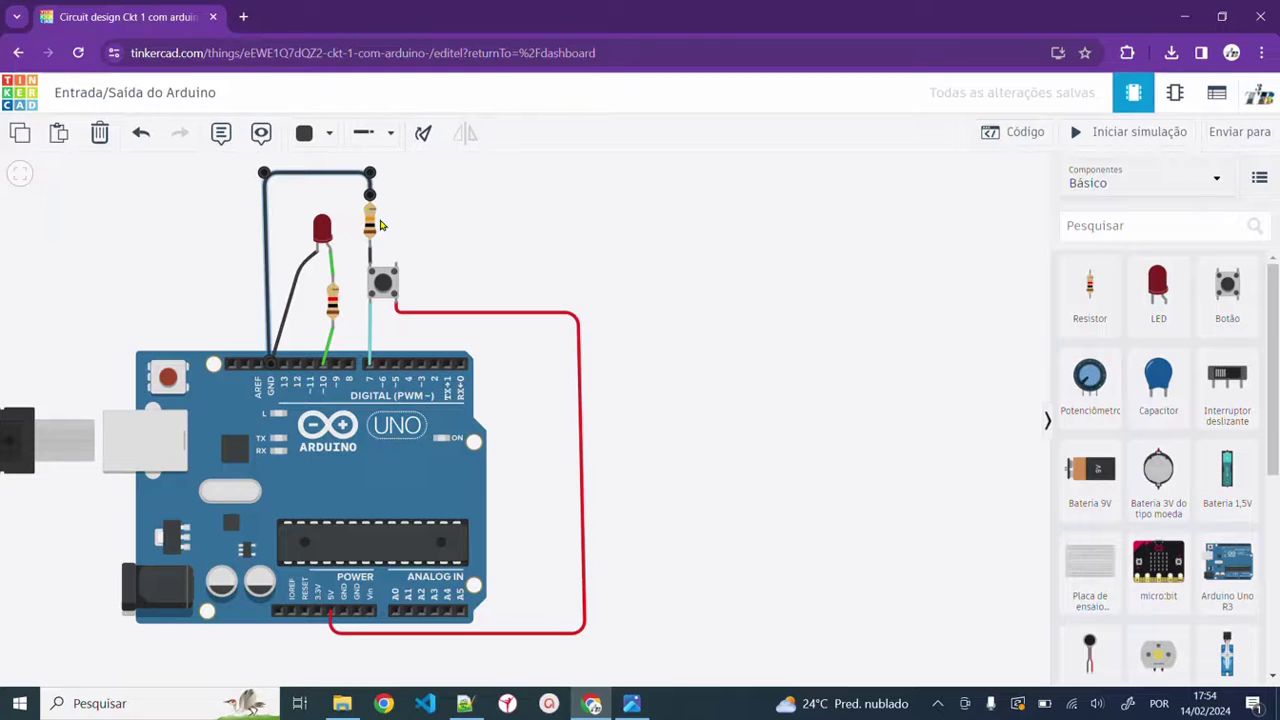
{"action": "left_click", "coordinate": [766, 424]}
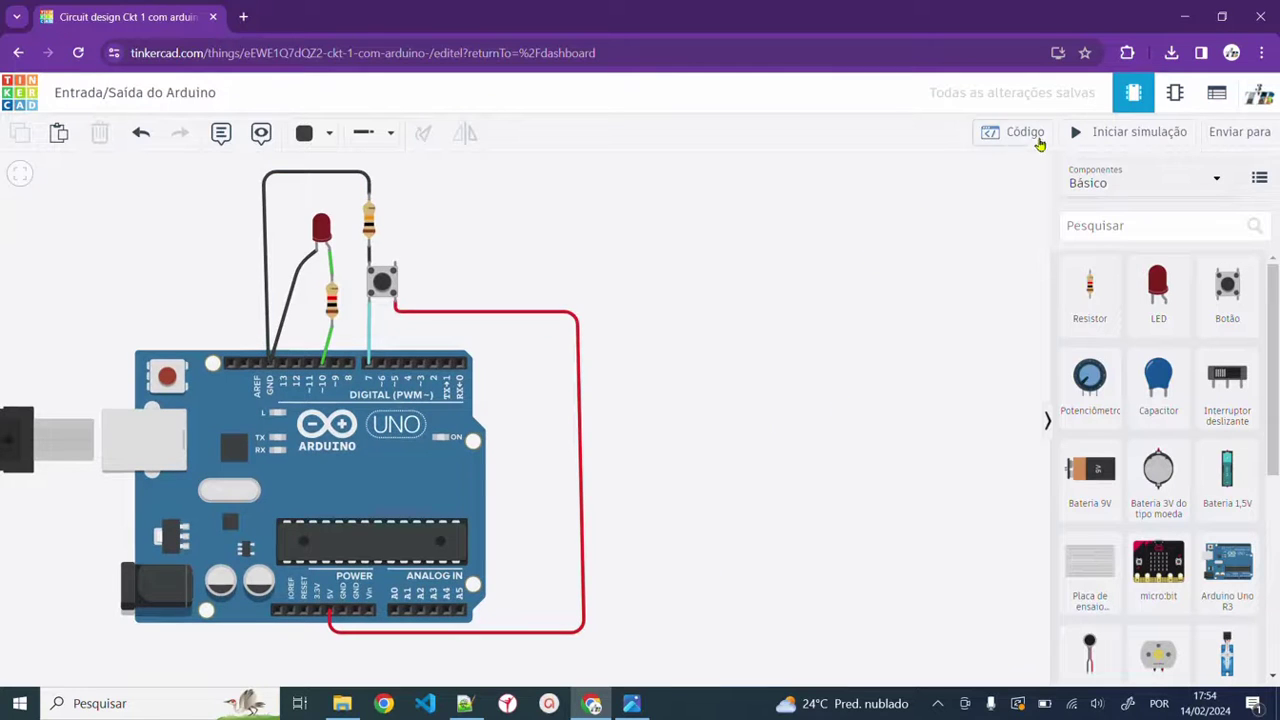
Step: Start the simulation, show the code, and test the pushbutton's effect on the LED with the 10 kΩ resistor wired in
{"action": "left_click", "coordinate": [1078, 135]}
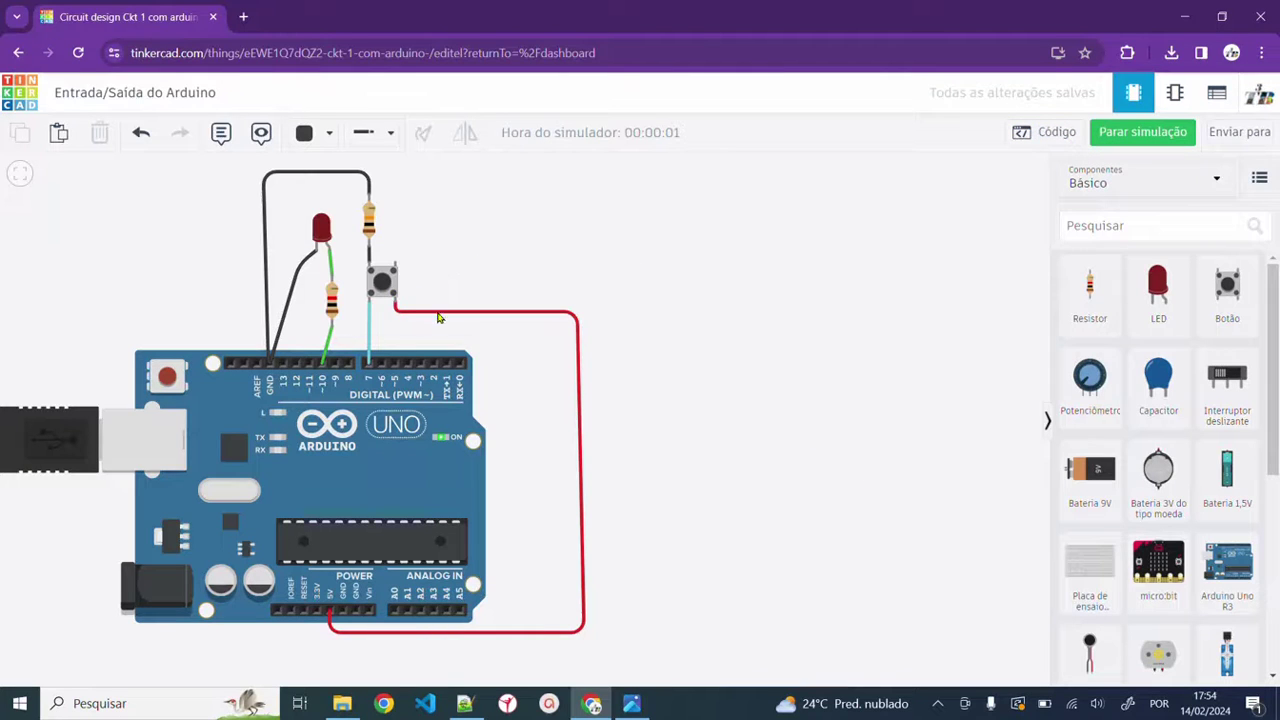
{"action": "left_click", "coordinate": [383, 284]}
{"action": "left_click", "coordinate": [1015, 139]}
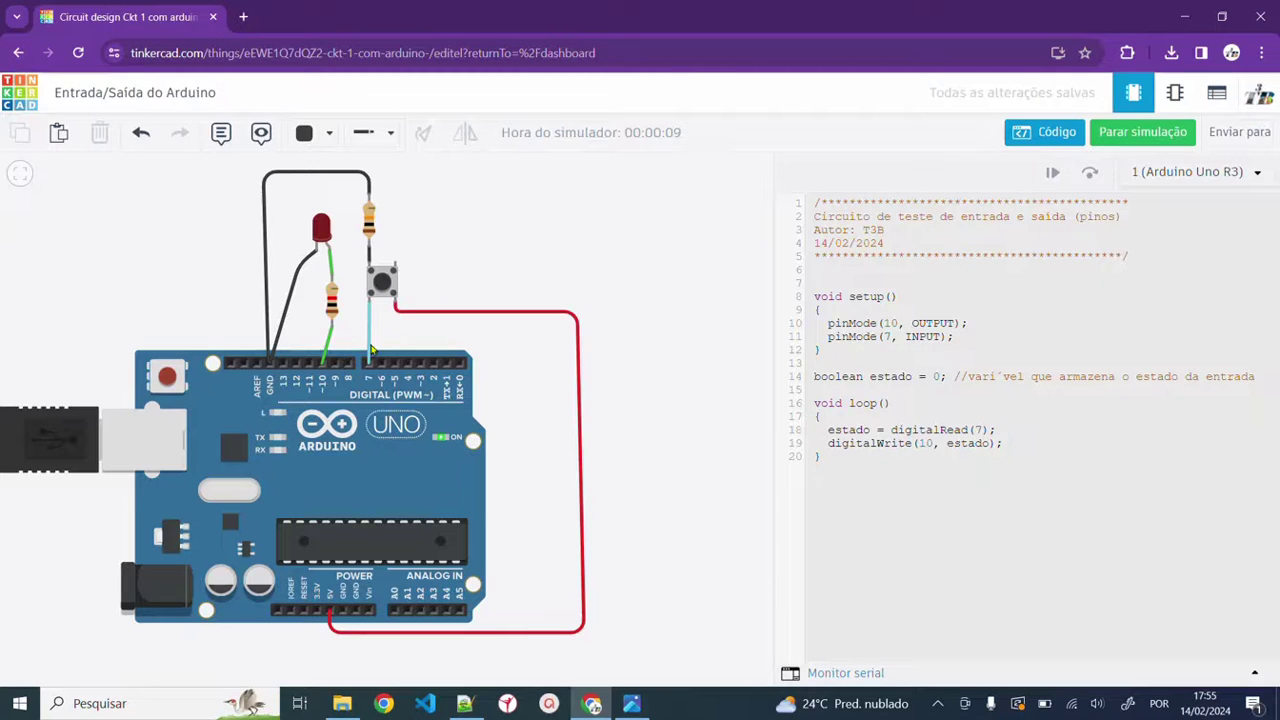
{"action": "left_click", "coordinate": [382, 283]}
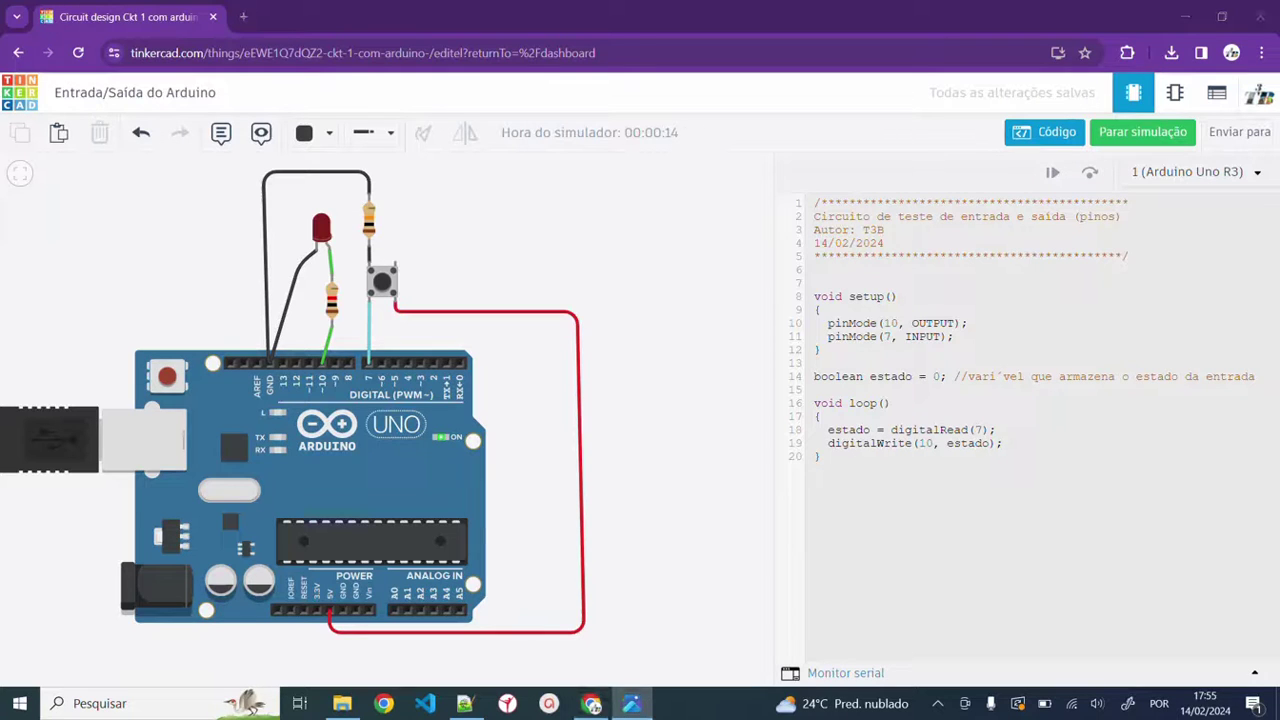
Step: Switch to the image viewer with the pull-up and pull-down diagram, place it beside the circuit, and compare the schematics with the wiring
{"action": "left_click", "coordinate": [631, 703]}
{"action": "left_click_drag", "start_coordinate": [1066, 306], "coordinate": [844, 163]}
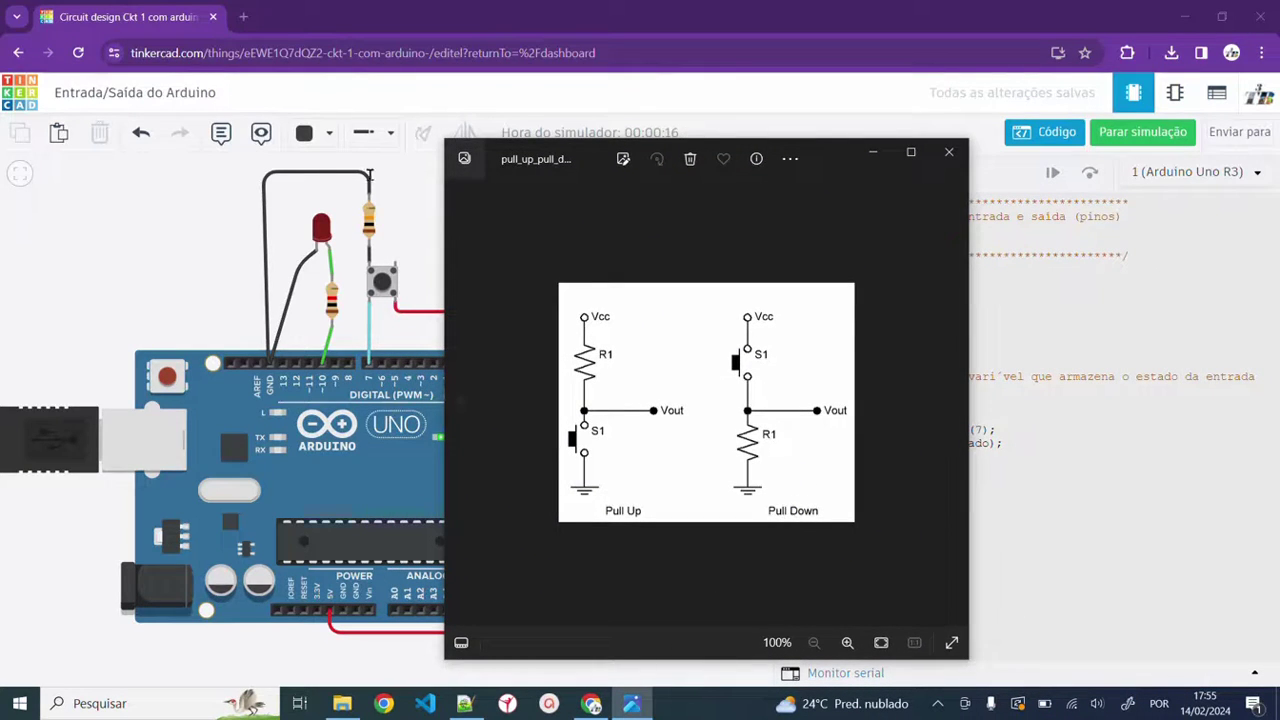
{"action": "left_click", "coordinate": [210, 259]}
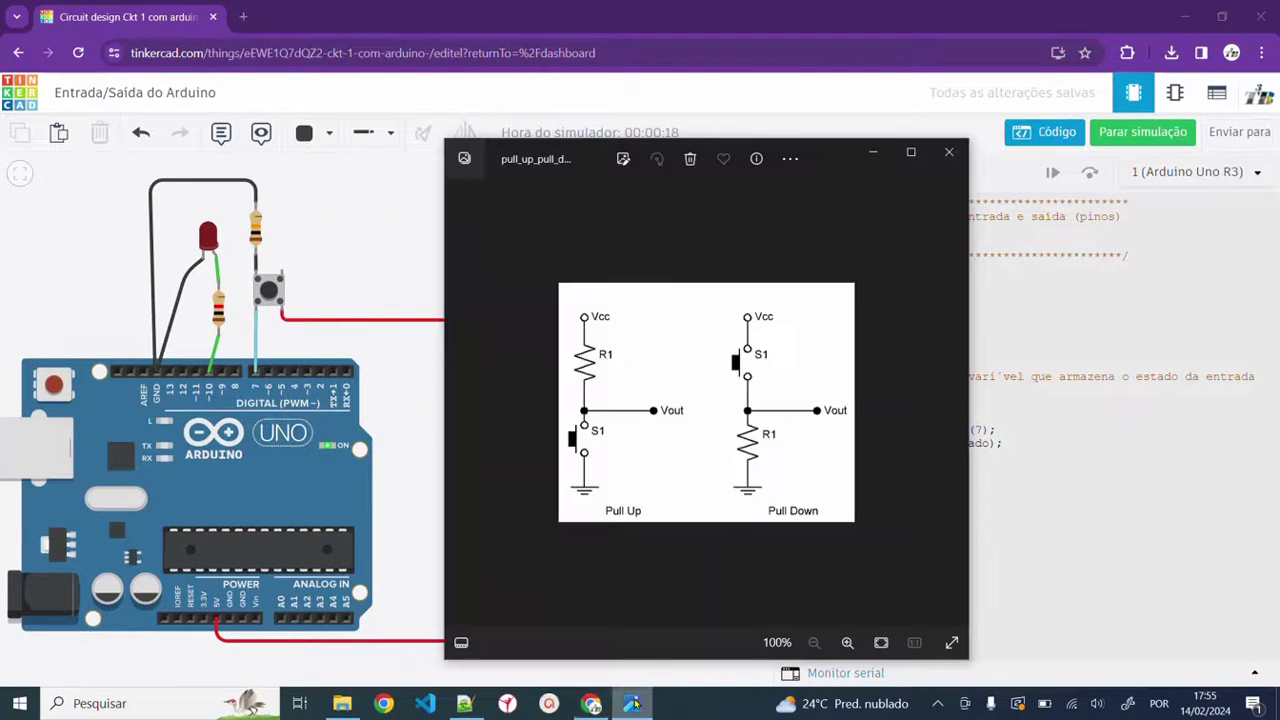
{"action": "left_click", "coordinate": [633, 703]}
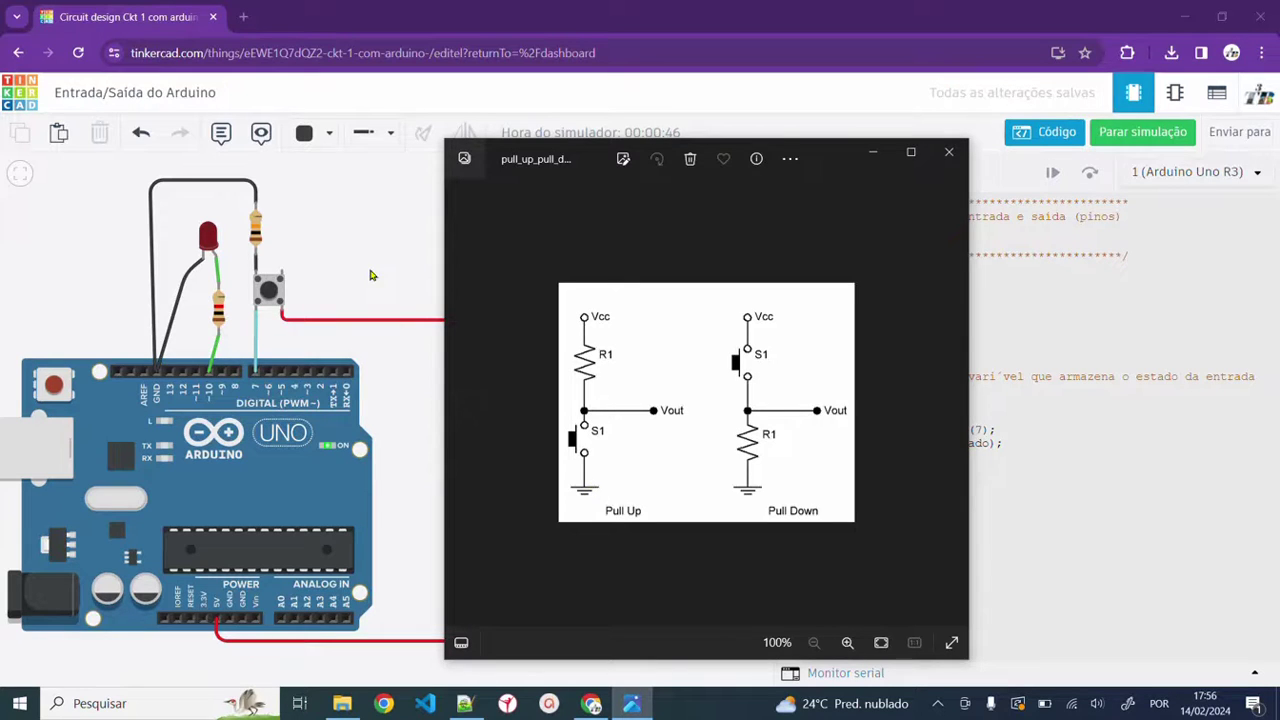
Step: Return to the Tinkercad circuit and test the pushbutton again in the running simulation
{"action": "left_click", "coordinate": [356, 235]}
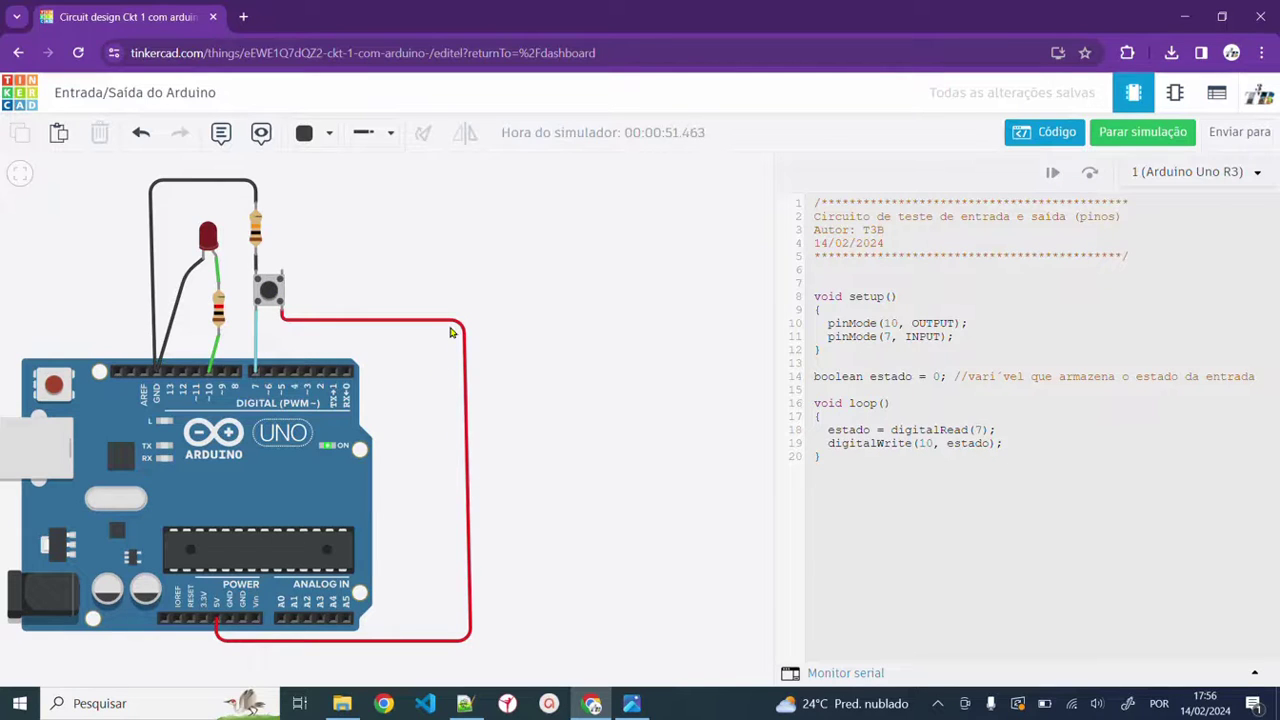
{"action": "left_click", "coordinate": [269, 290]}
{"action": "left_click_drag", "start_coordinate": [272, 290], "coordinate": [350, 296]}
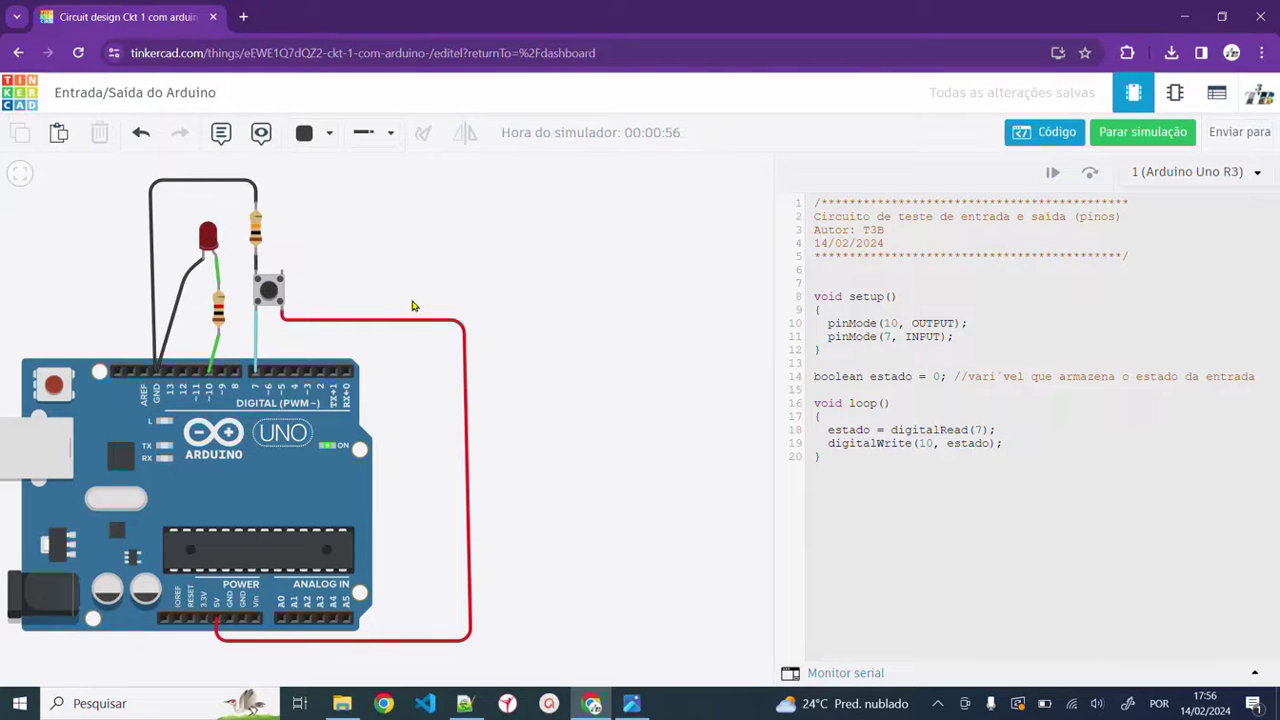